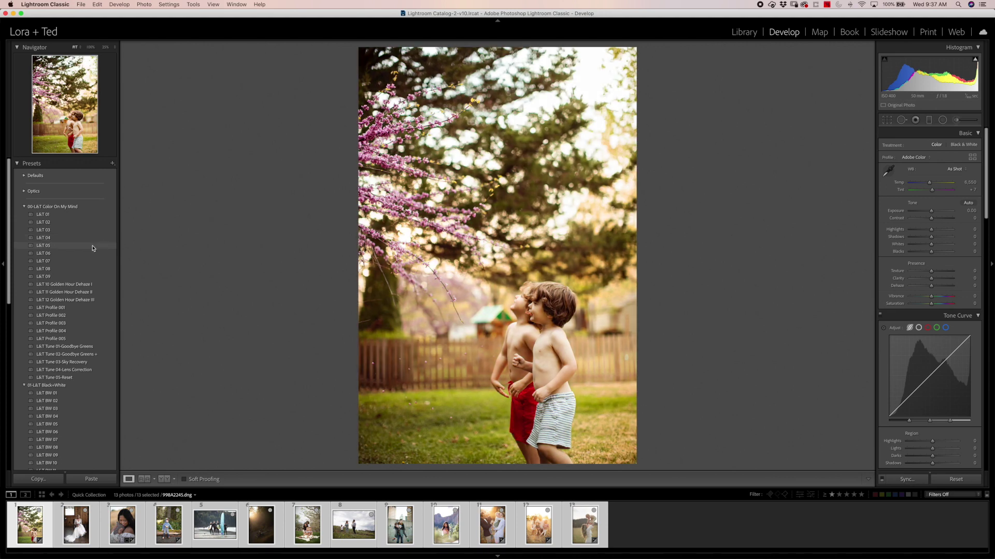
- Apply the L&T 05 preset to the photo of two boys, with Temp 5,754, Shadows +15 and Contrast +42
left_click(93, 248)
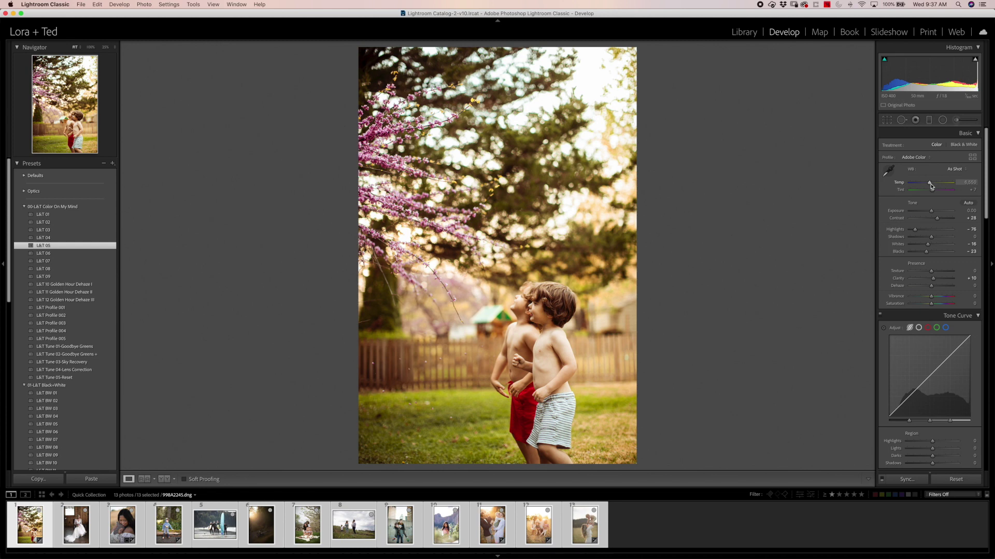
left_click_drag(930, 185, 926, 185)
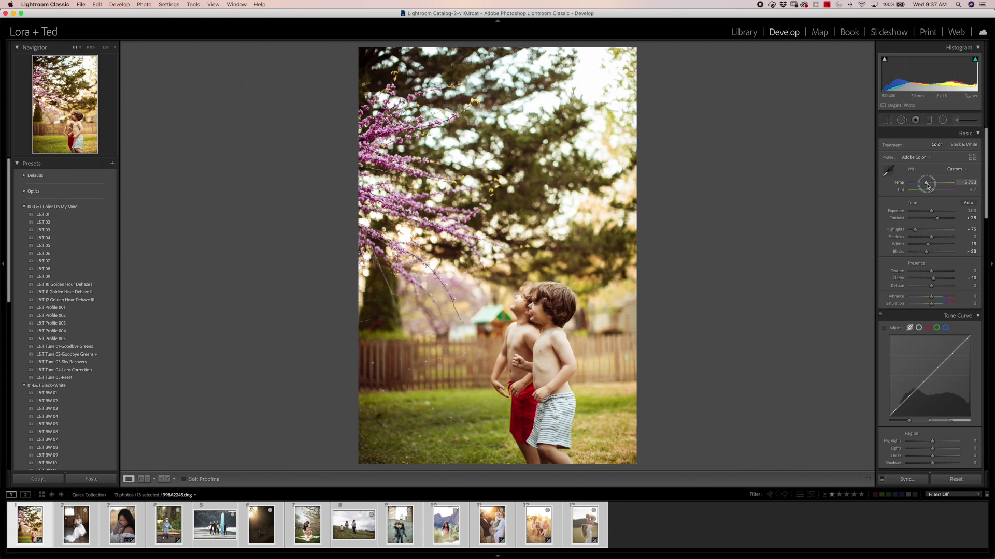
left_click_drag(927, 186, 927, 186)
left_click_drag(931, 237, 937, 241)
left_click_drag(937, 219, 941, 221)
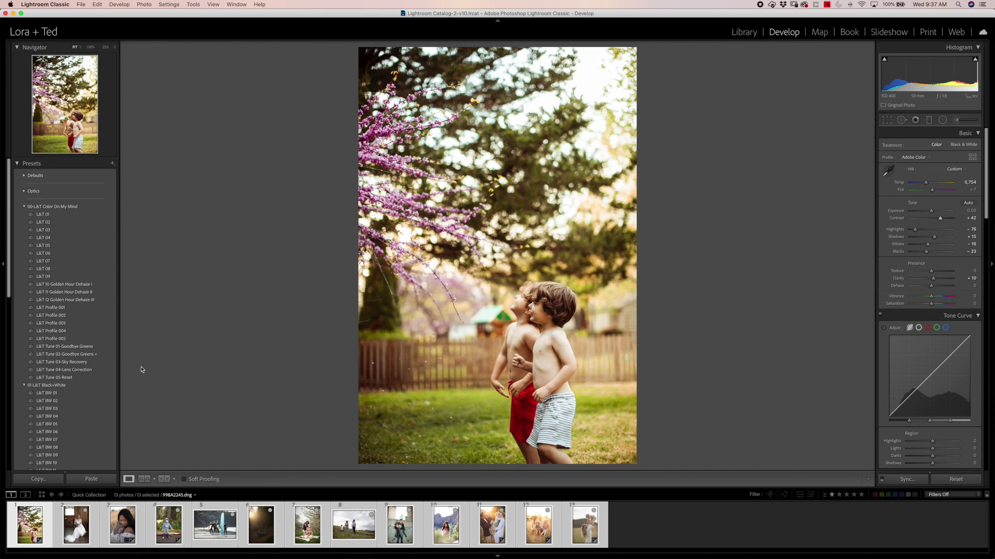
- Apply L&T 01 to the seated bride photo, reset Clarity, set Exposure +0.45 and Highlights -71, and compare it with the original
left_click(76, 531)
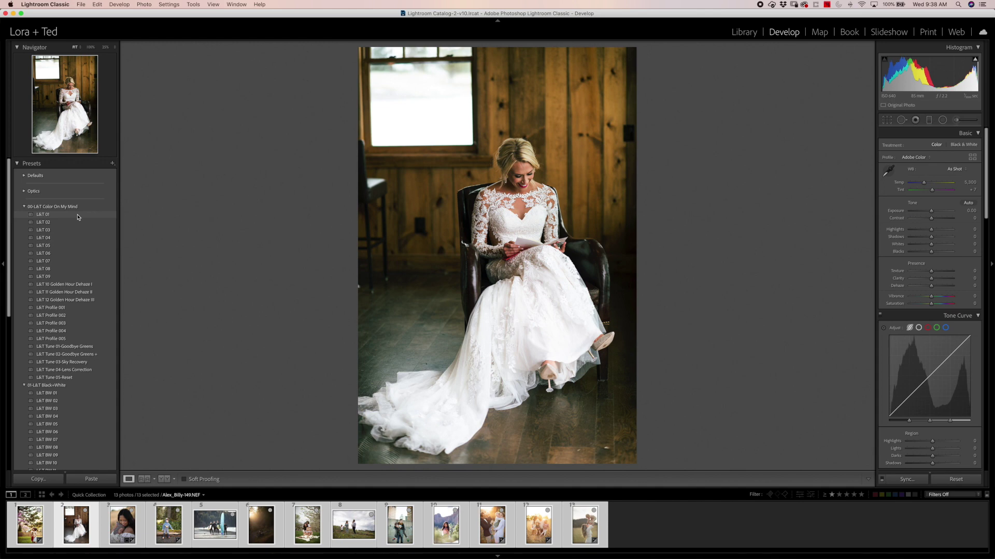
left_click(78, 215)
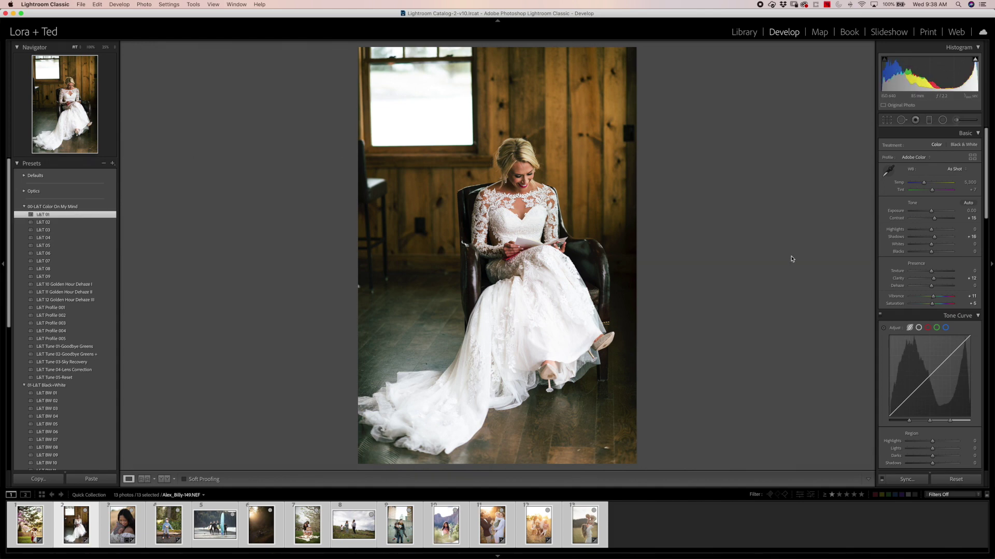
left_click(899, 282)
double_click(899, 281)
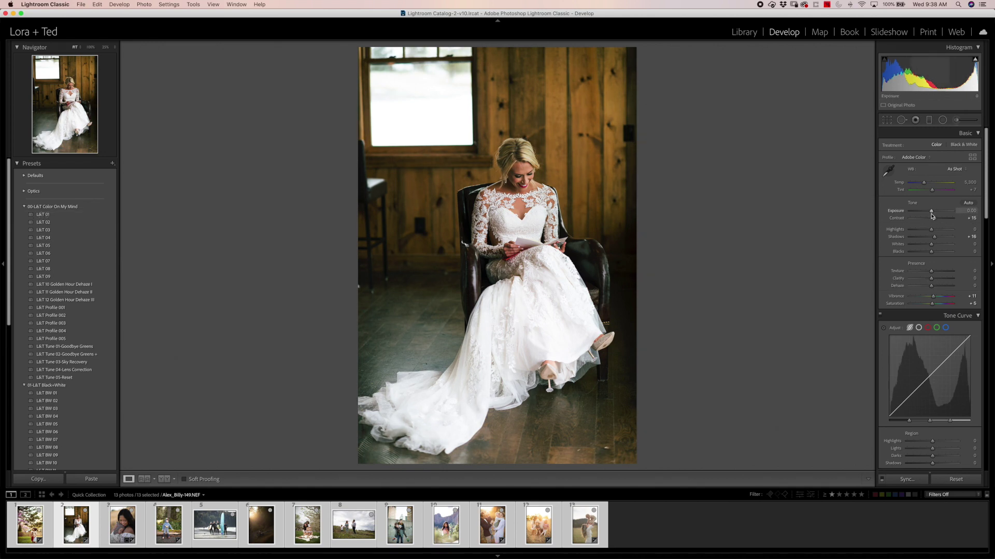
left_click_drag(932, 214, 916, 231)
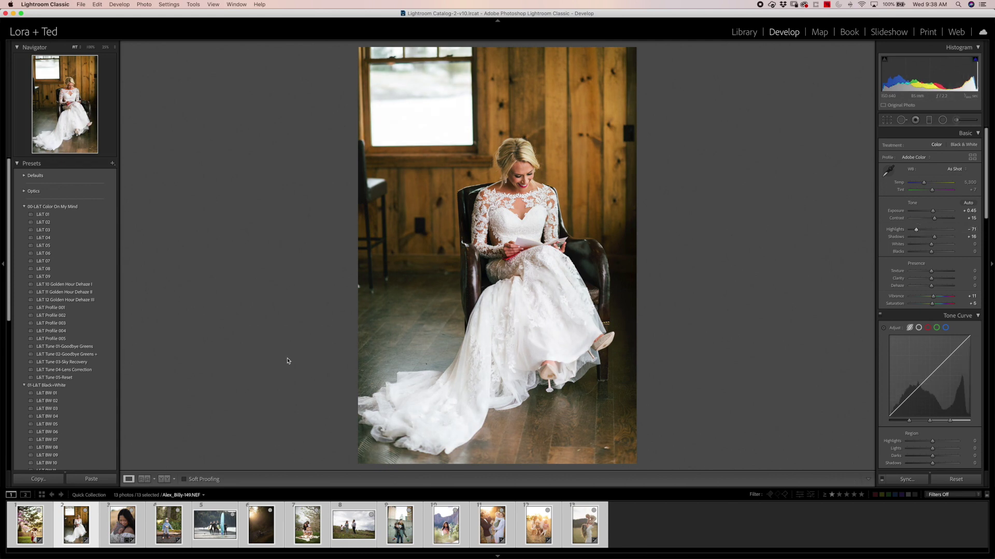
key("backslash")
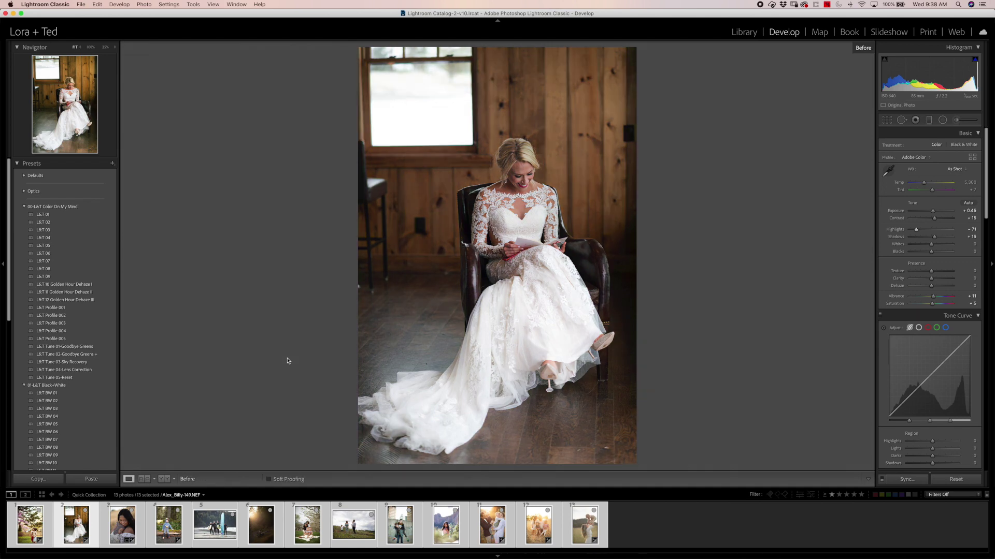
key("backslash")
- Apply the L&T 04 preset to the mother-and-baby photo, with Exposure +0.80 and Highlights -78
key("Right")
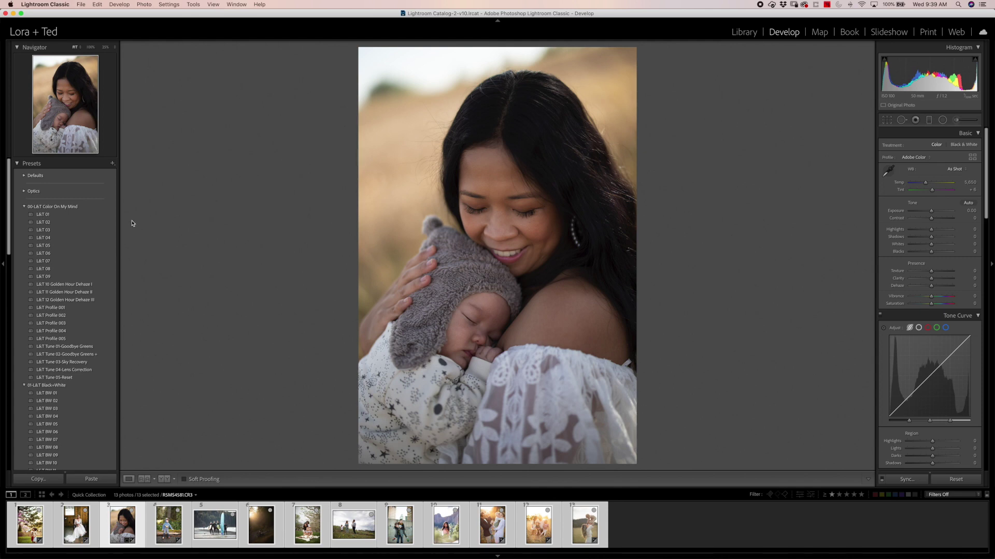
mouse_move(102, 236)
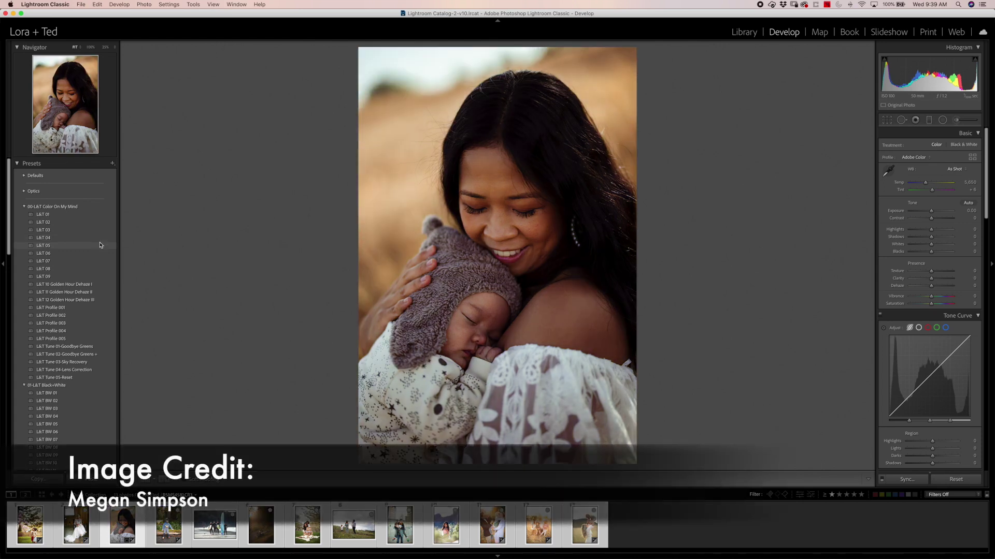
left_click(100, 241)
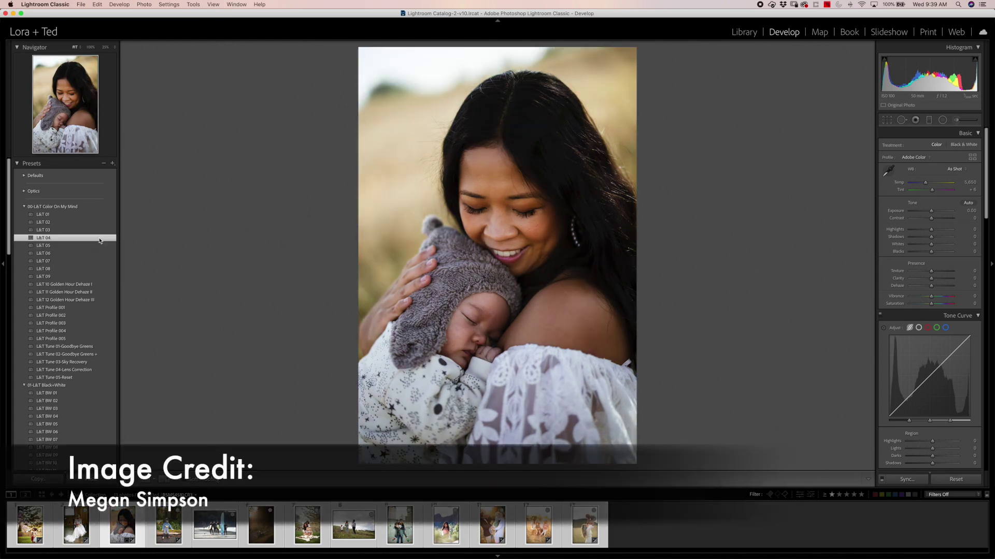
left_click(931, 211)
left_click_drag(931, 212, 914, 233)
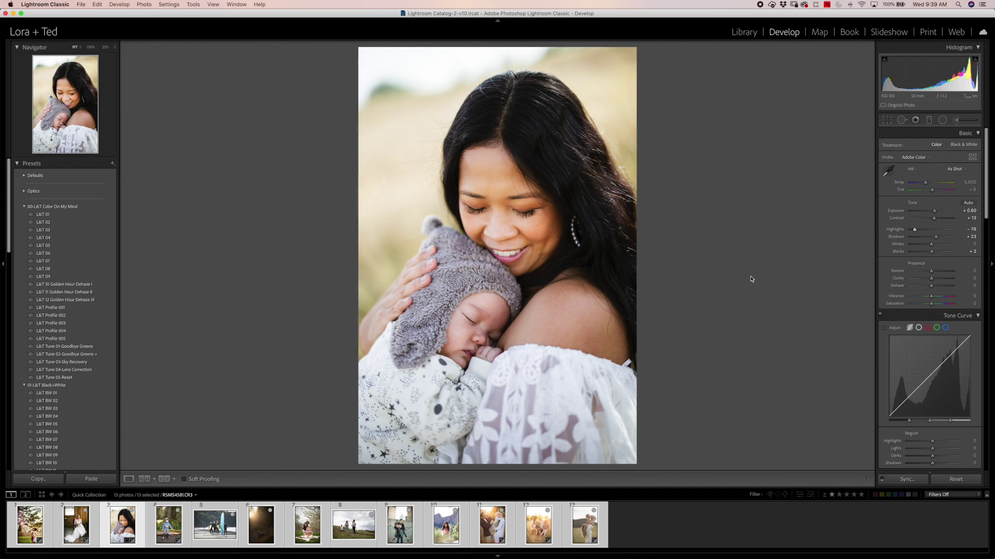
- Compare the before and after versions of the mother-and-baby photo
key("backslash")
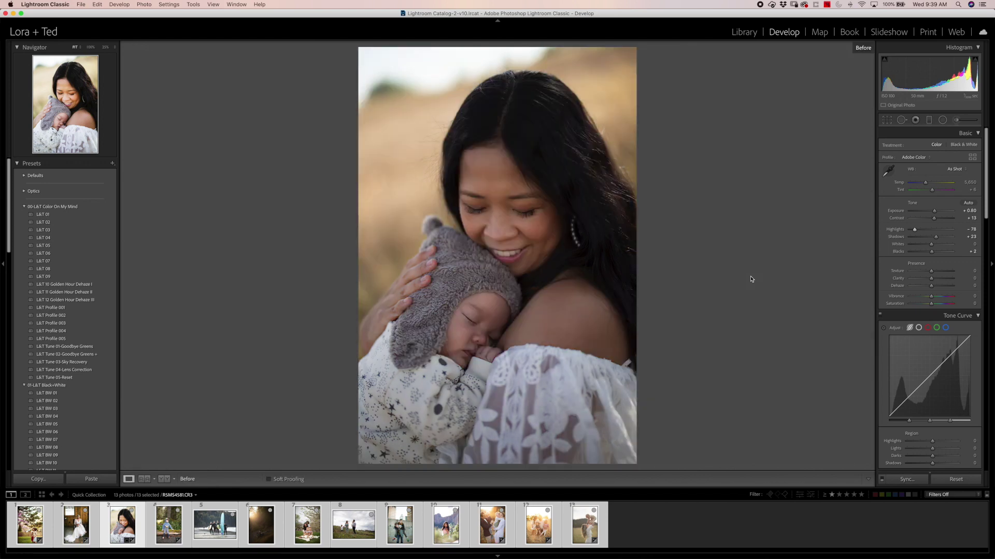
key("backslash")
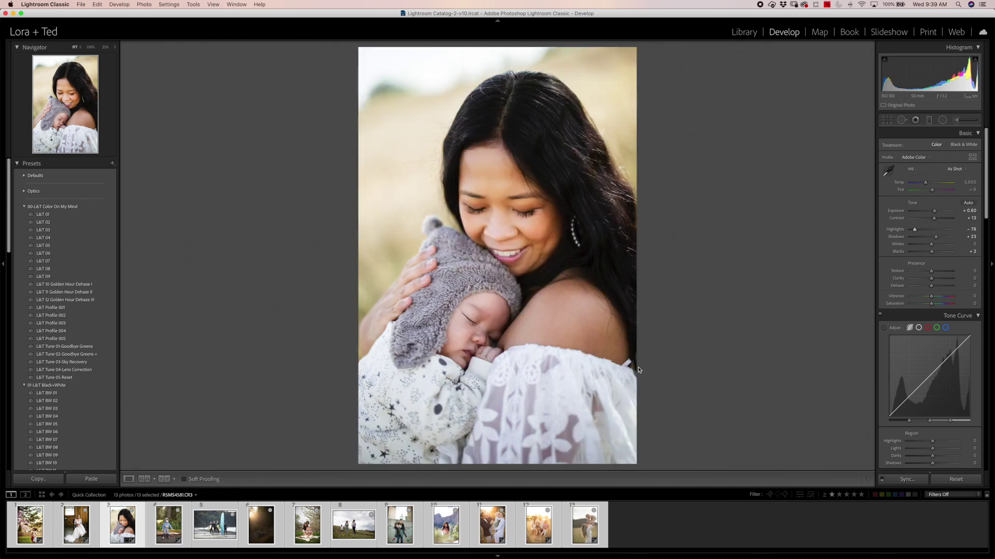
key("backslash")
key("backslash")
- Try the L&T 09 preset on the photo of the boy on the log, with Clarity +9 and Highlights -91
left_click(164, 536)
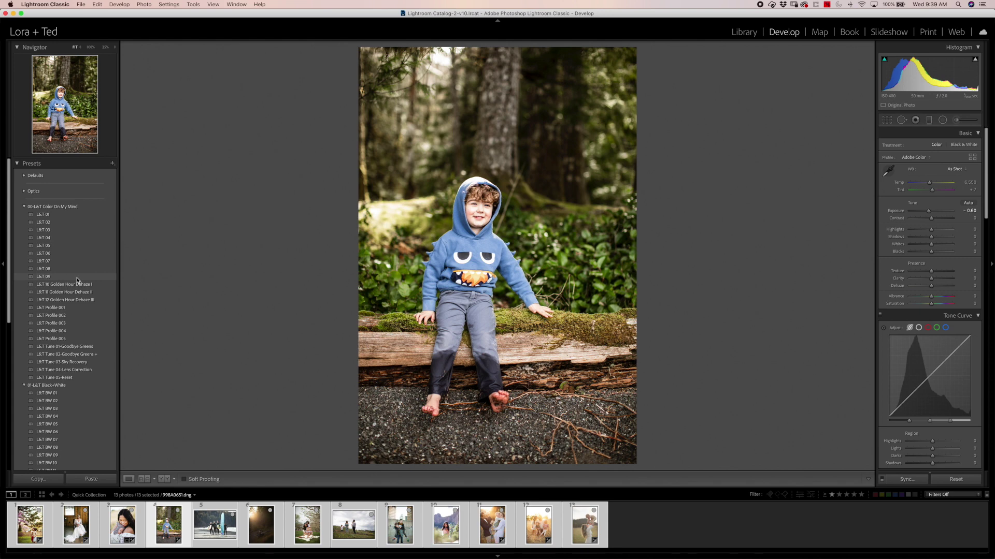
left_click(78, 279)
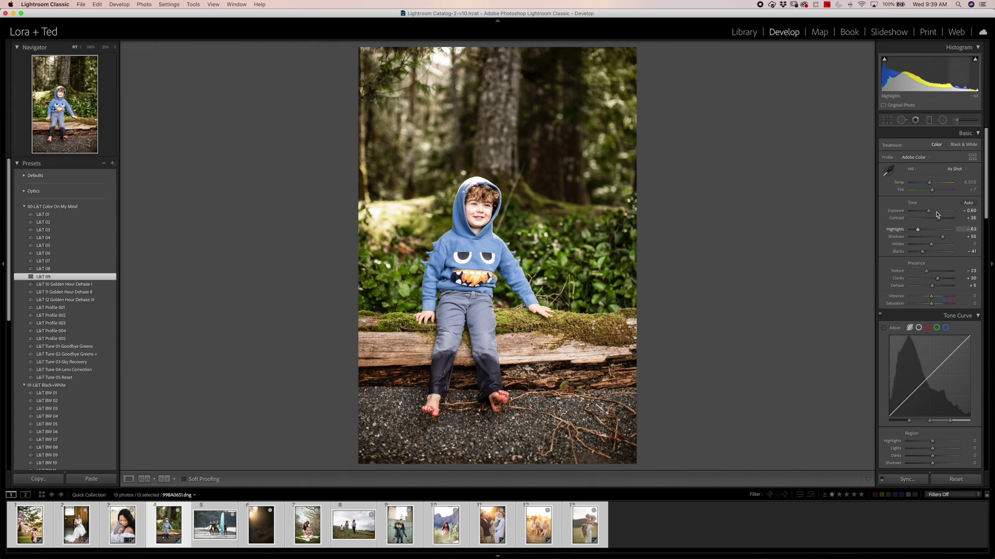
left_click_drag(938, 280, 934, 283)
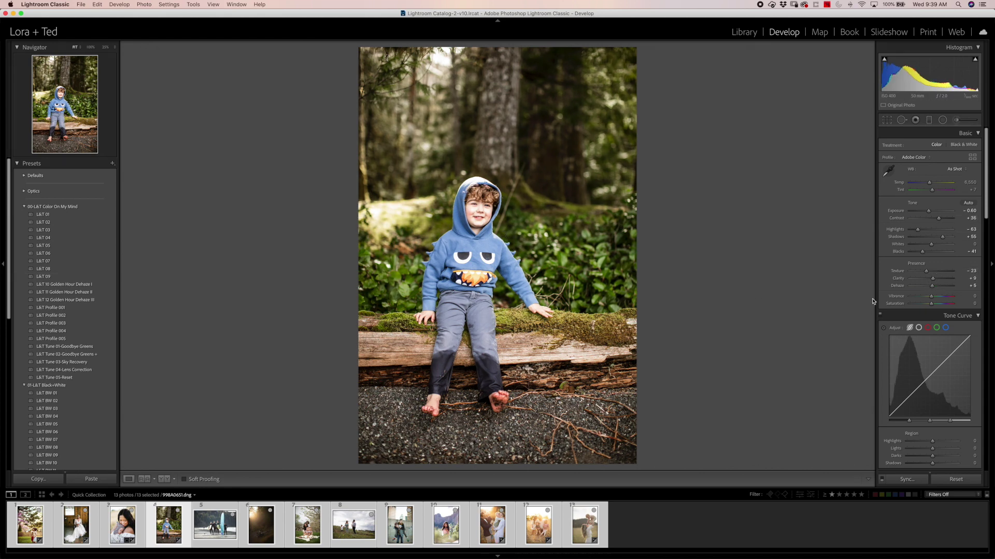
left_click_drag(920, 231, 914, 234)
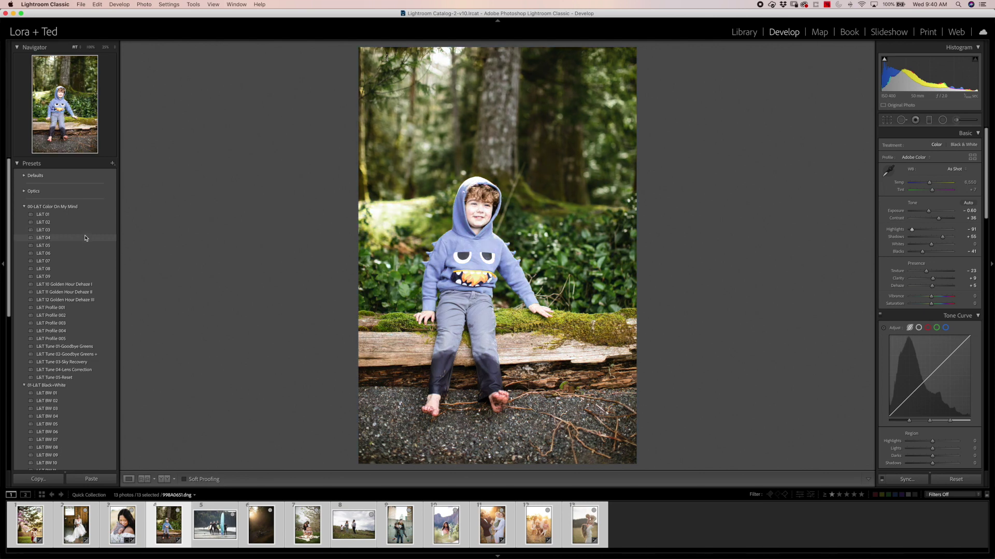
- Reset the boy-on-log photo with L&T Tune 05-Reset, then apply L&T 02 with Exposure -0.45, Highlights -84 and Tint +14
left_click(77, 378)
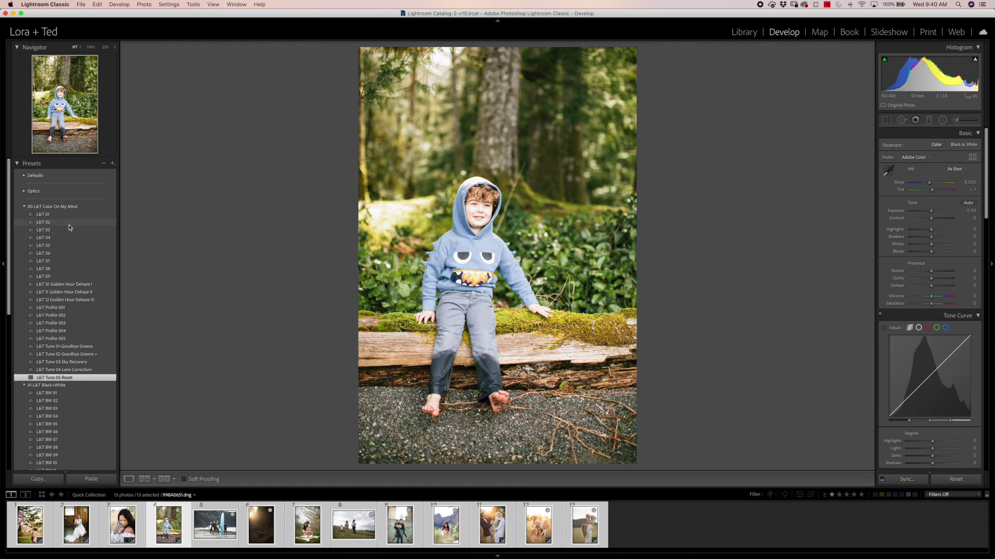
left_click(68, 222)
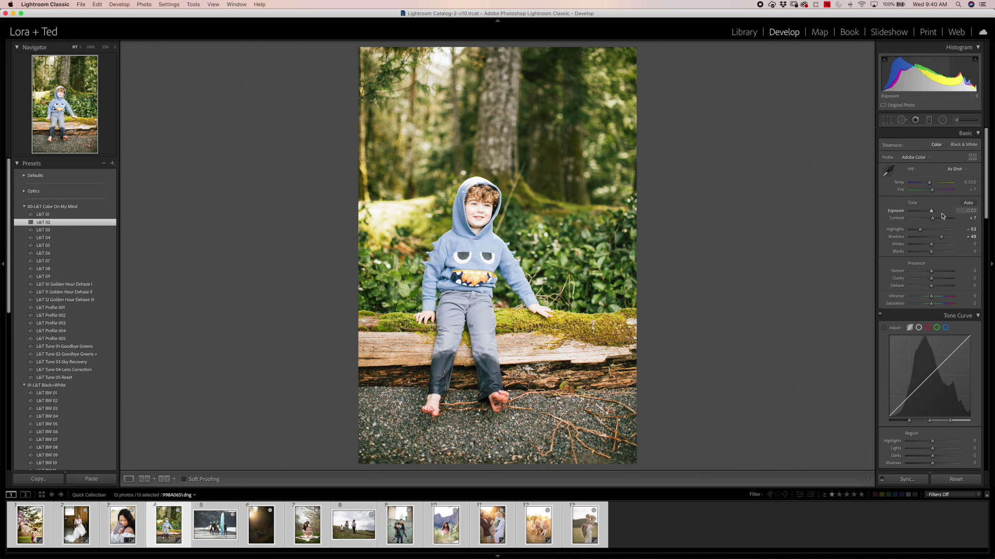
left_click_drag(932, 214, 930, 213)
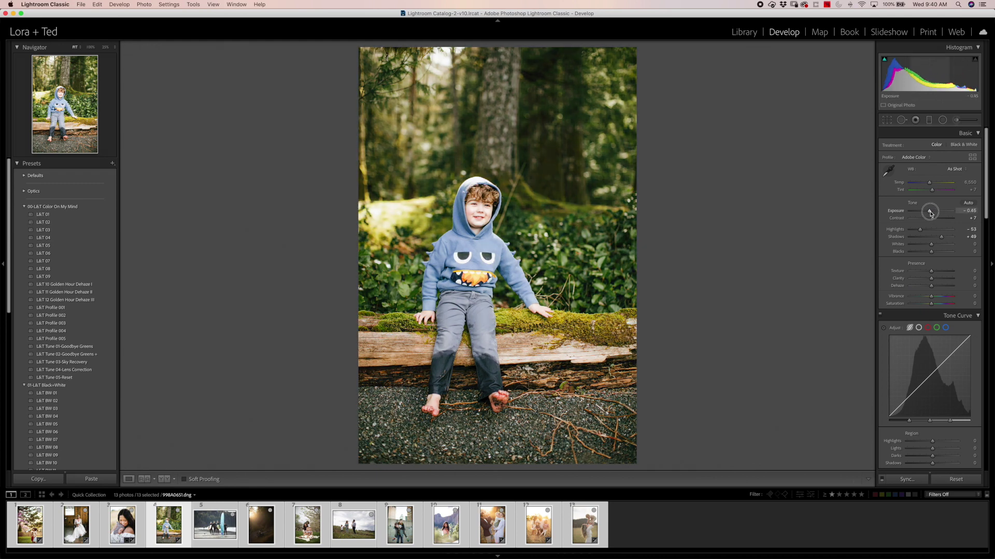
left_click_drag(920, 229, 914, 234)
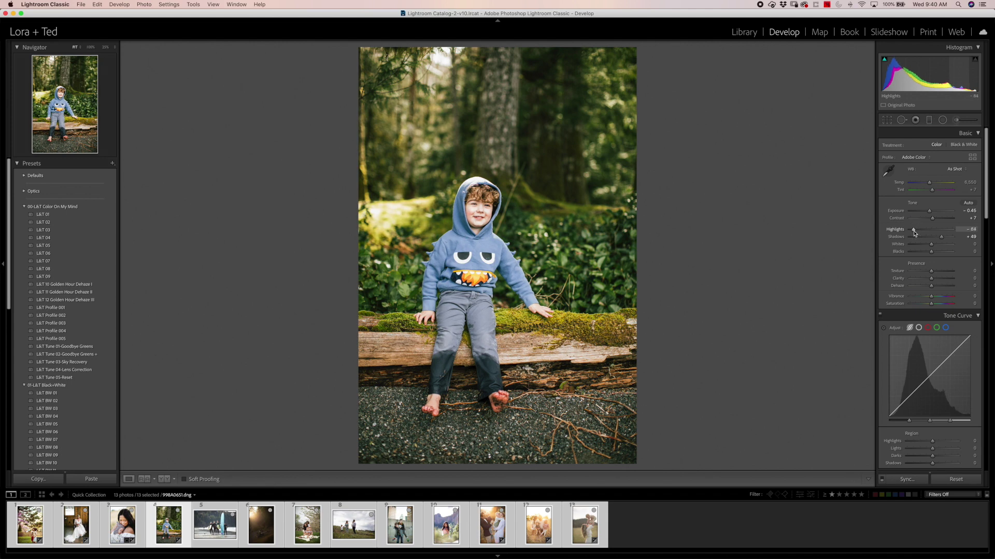
left_click_drag(932, 191, 934, 191)
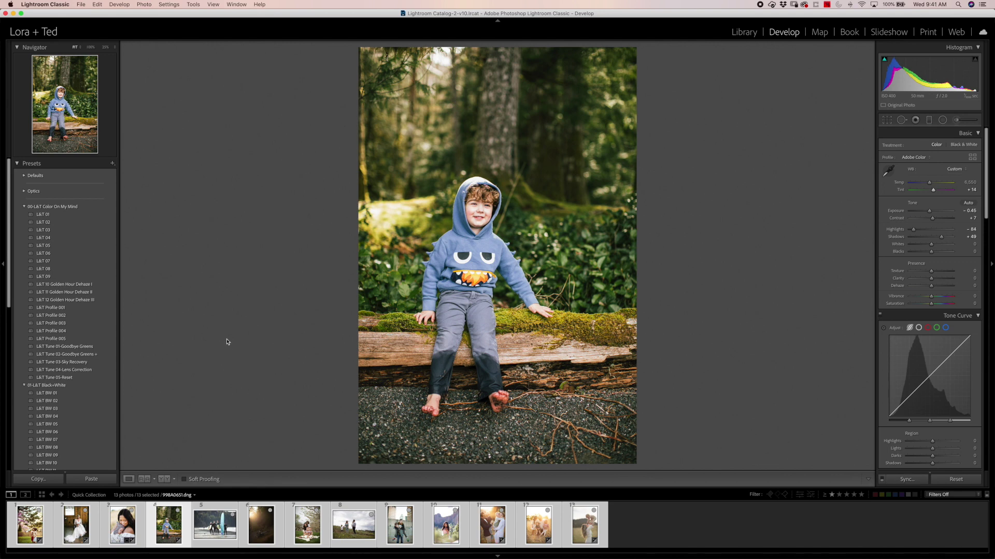
- Apply the L&T 07 preset to the surfers photo and compare the edit with the original
left_click(220, 531)
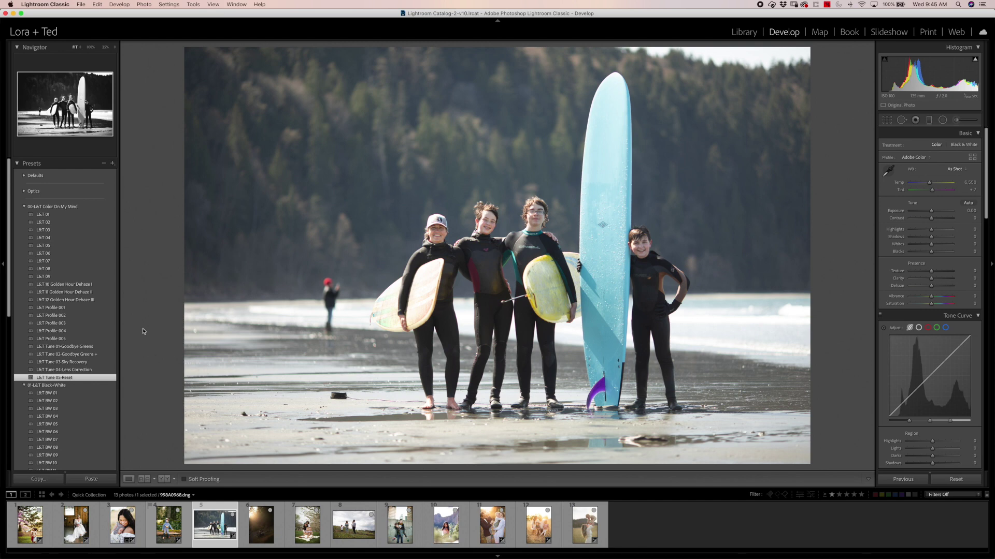
left_click(108, 264)
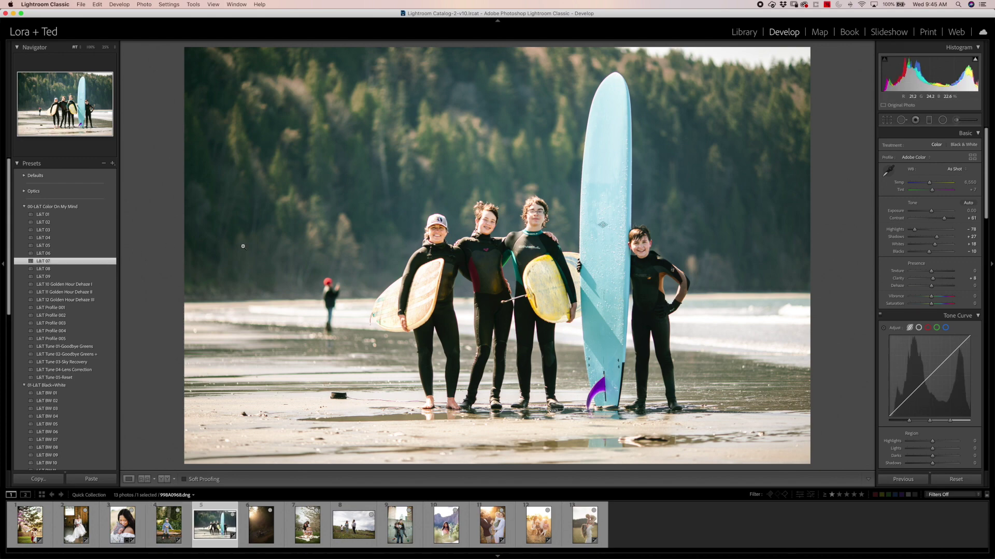
key("backslash")
key("backslash")
key("backslash")
key("backslash")
- Set Shadows to +59 and Blacks to -17 on the surfers photo and check the wetsuit detail up close
left_click_drag(937, 240, 928, 255)
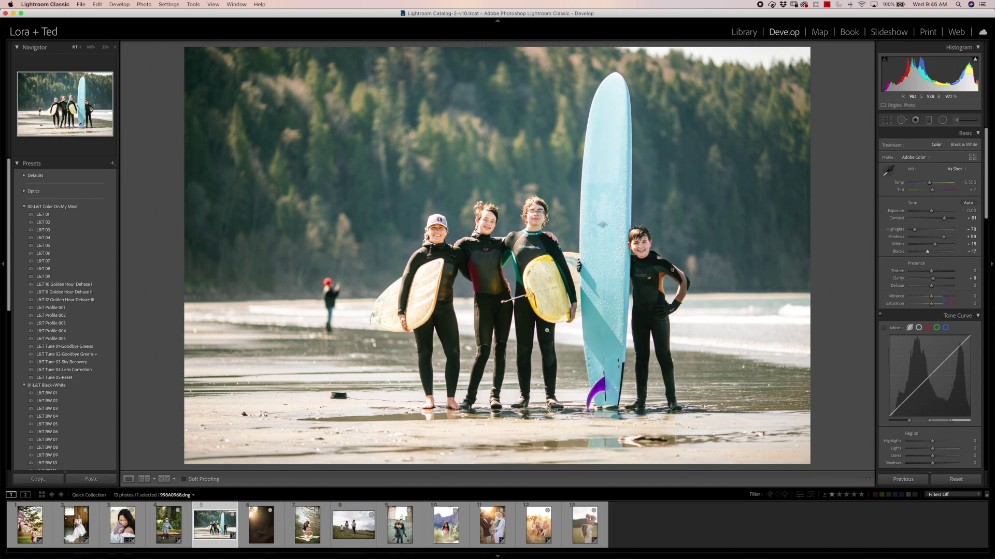
left_click(511, 338)
left_click(510, 338)
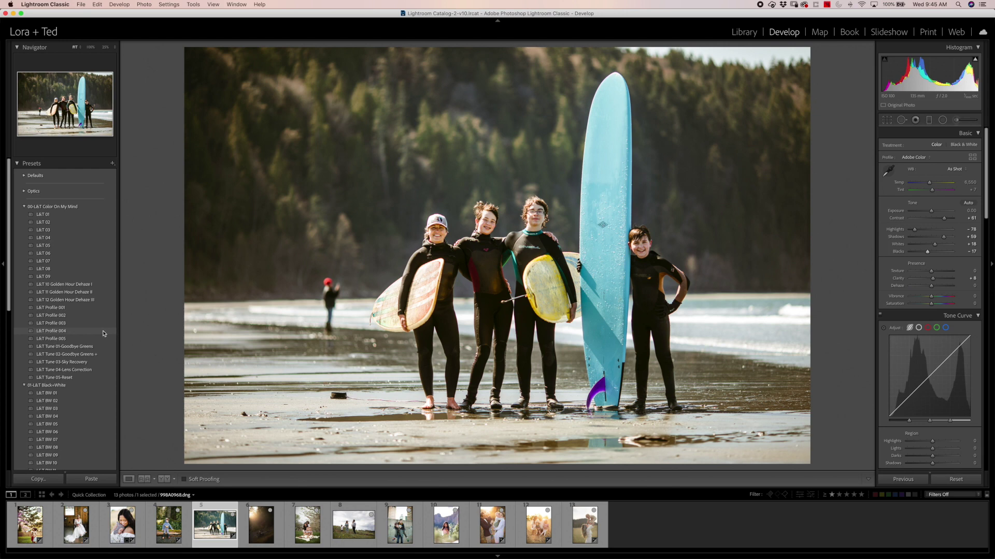
- Add L&T Profile 004 to the surfers photo at Amount 63, with Exposure +0.20, Clarity +29 and Highlights -69
left_click(74, 332)
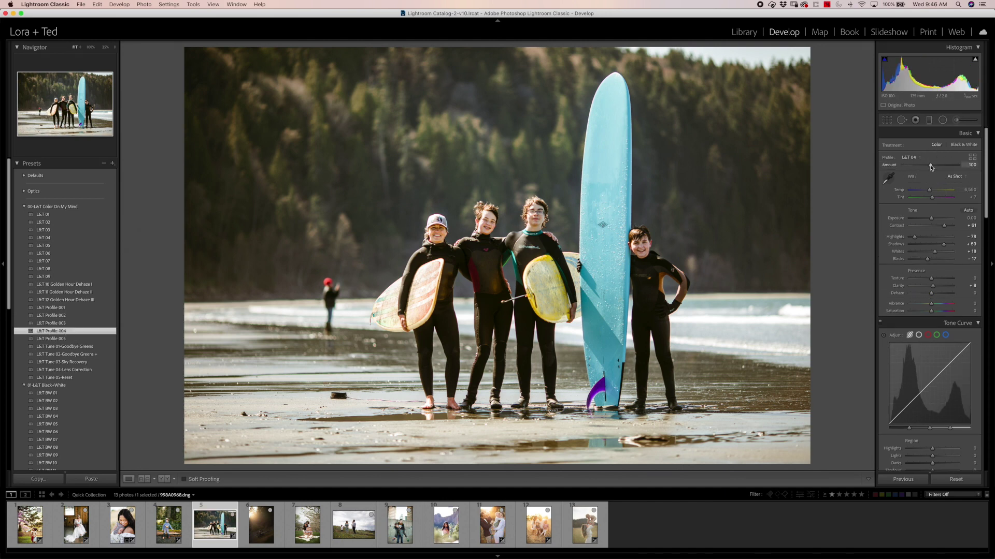
left_click_drag(931, 166, 922, 191)
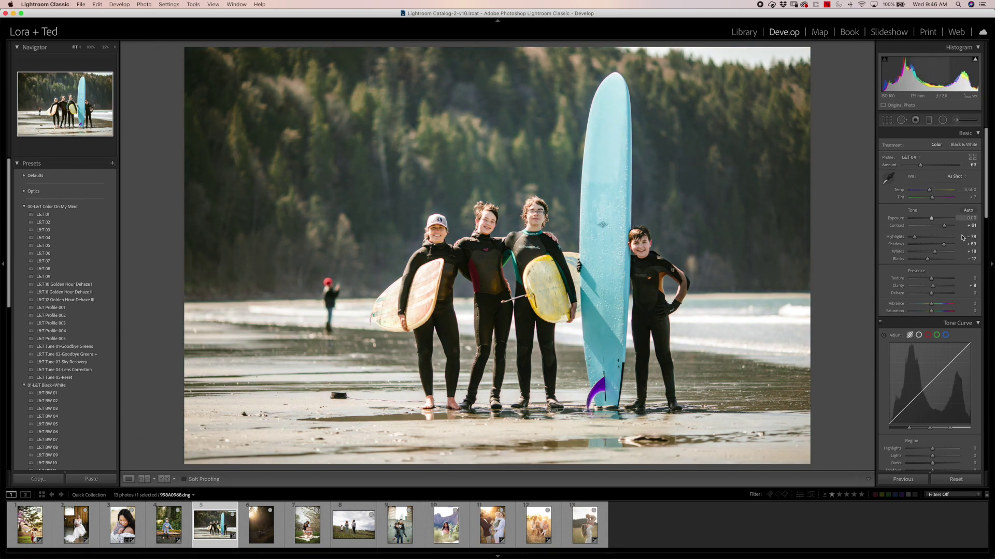
left_click_drag(931, 218, 933, 220)
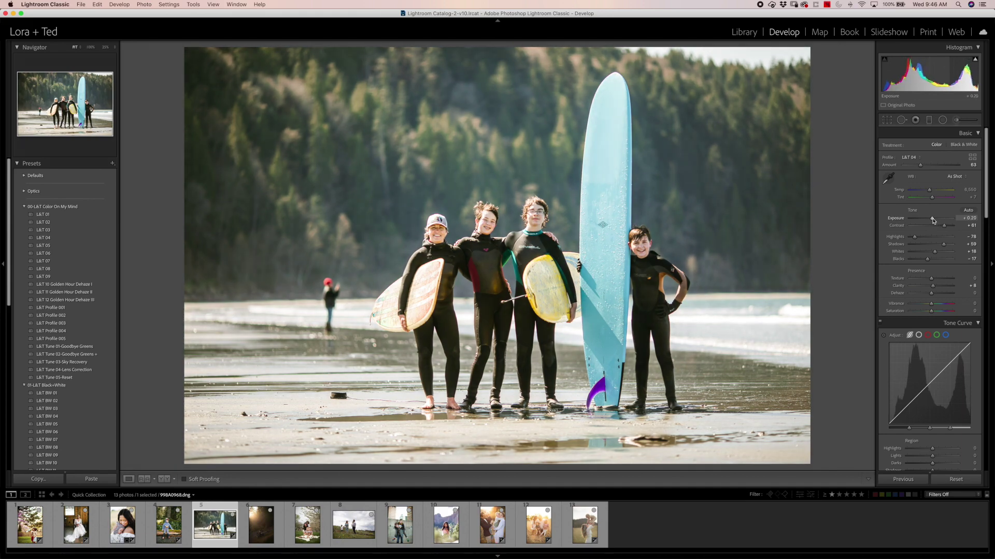
left_click(933, 288)
left_click_drag(933, 288, 937, 288)
left_click_drag(914, 236, 916, 237)
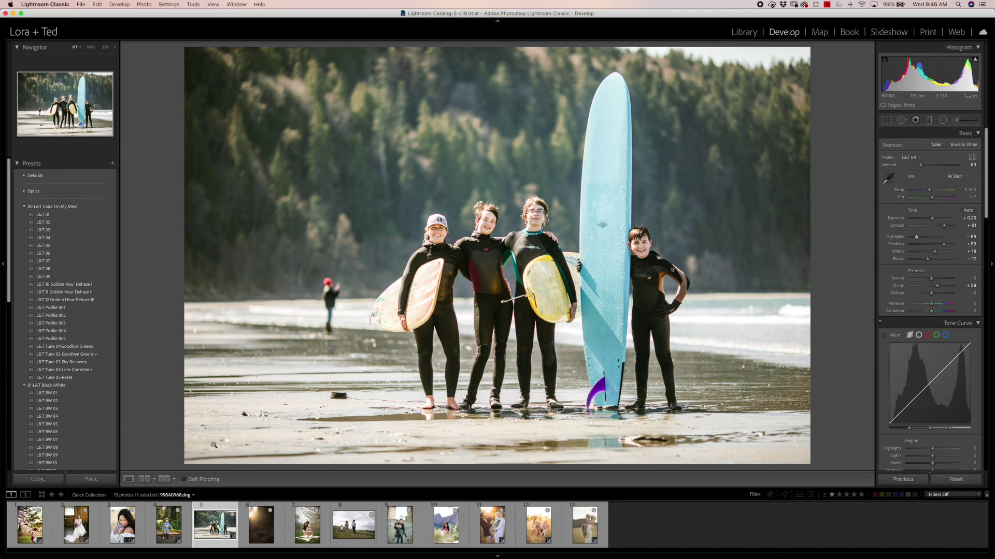
- Apply L&T 10 Golden Hour Dehaze I to the photo of the couple on driftwood, with Exposure +1.00, Blacks -27 and Contrast +59
left_click(257, 539)
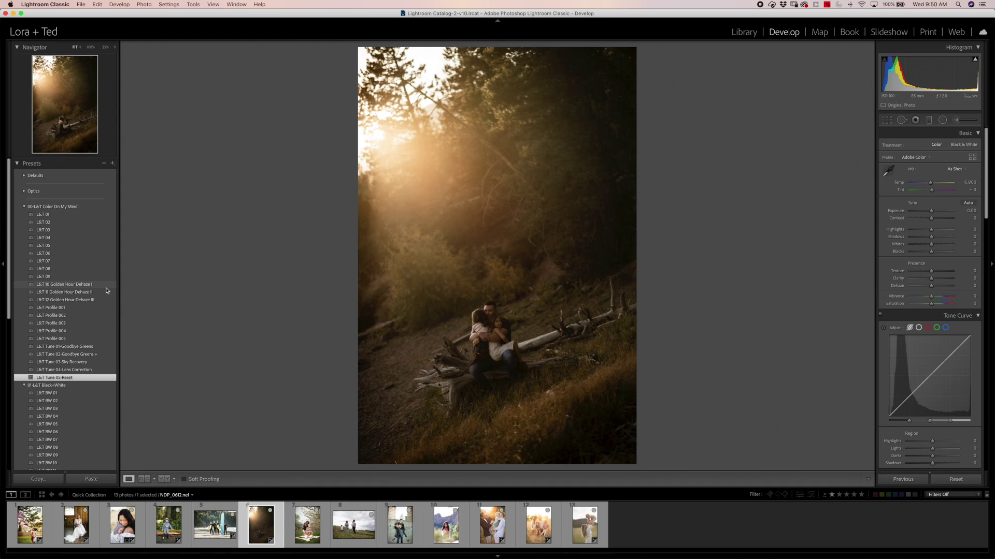
left_click(99, 284)
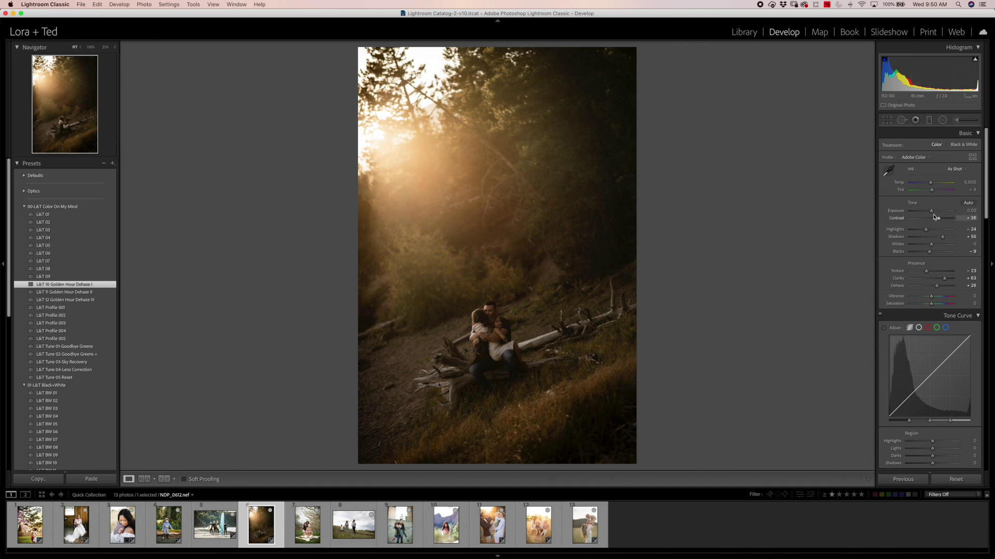
left_click_drag(931, 213, 936, 212)
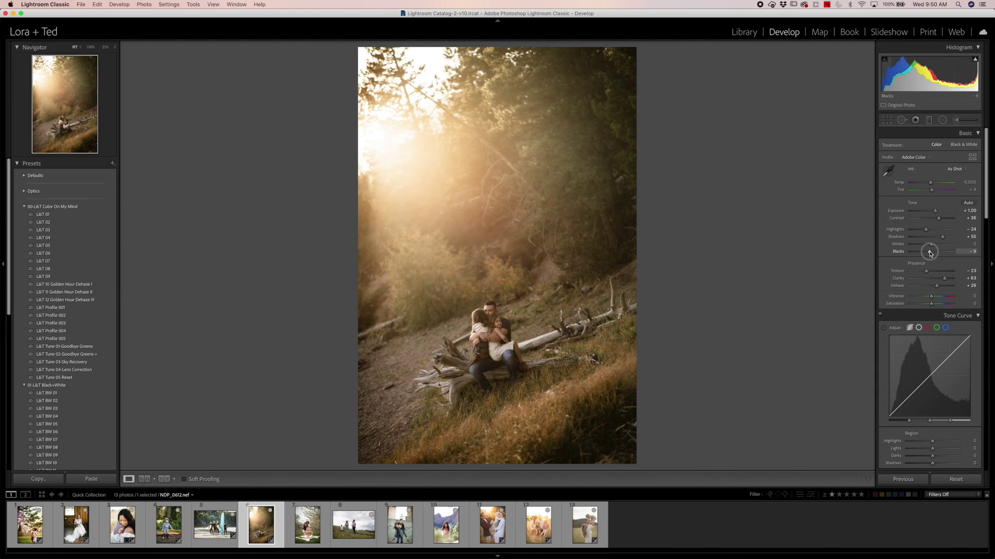
left_click_drag(928, 252, 925, 252)
left_click_drag(939, 220, 943, 221)
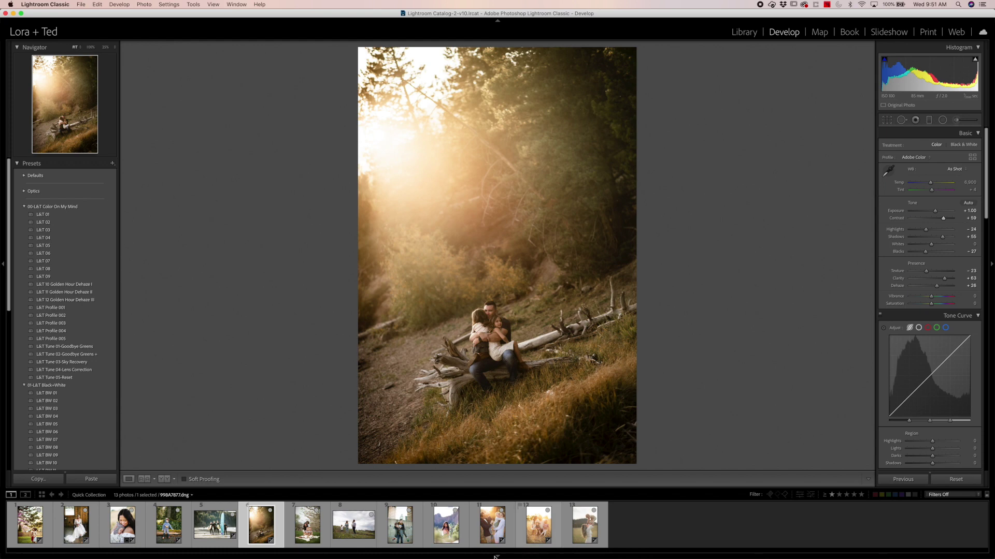
- Reset the family-of-four sunset photo with L&T Tune 05, and apply L&T 11 Golden Hour Dehaze II with L&T Tune 04-Lens Correction
left_click(489, 530)
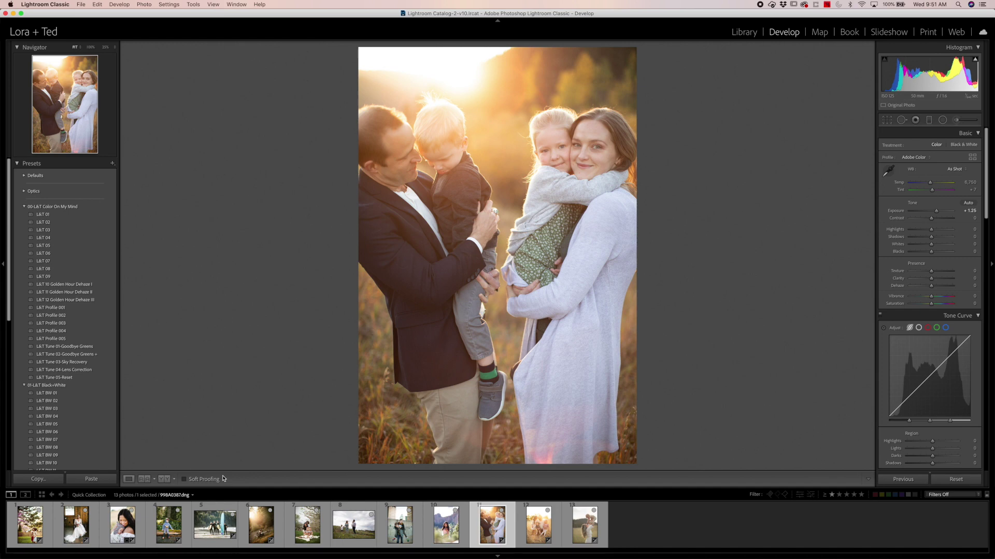
left_click(83, 401)
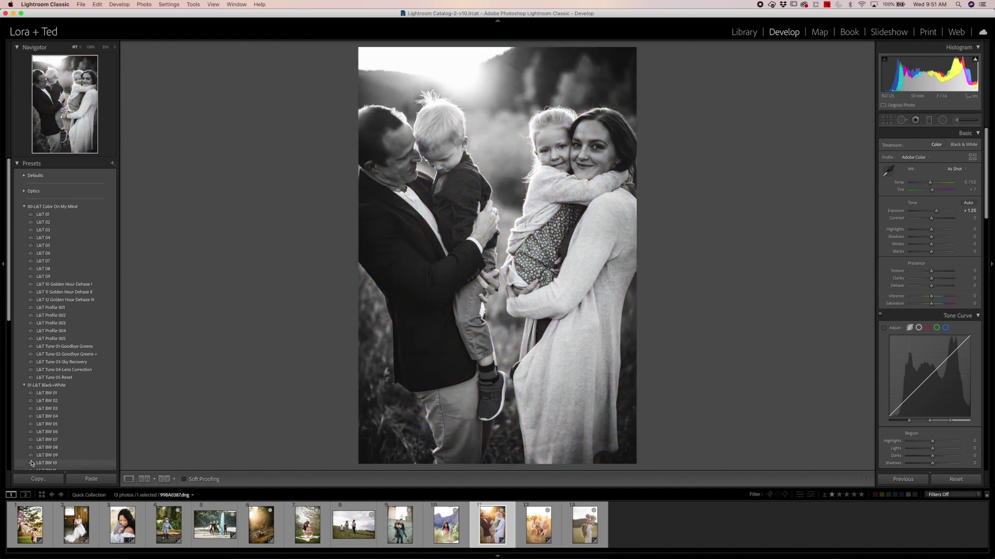
left_click(96, 378)
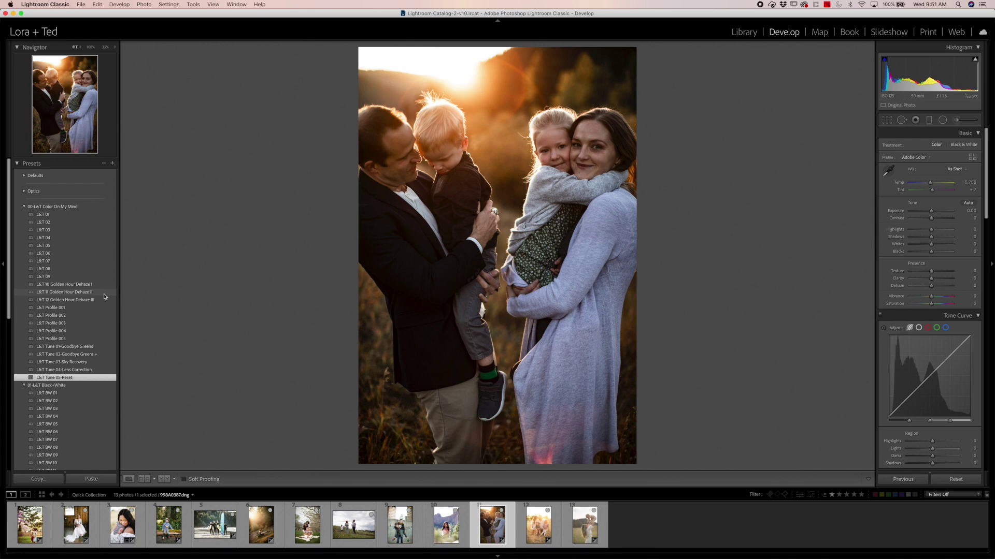
left_click(104, 293)
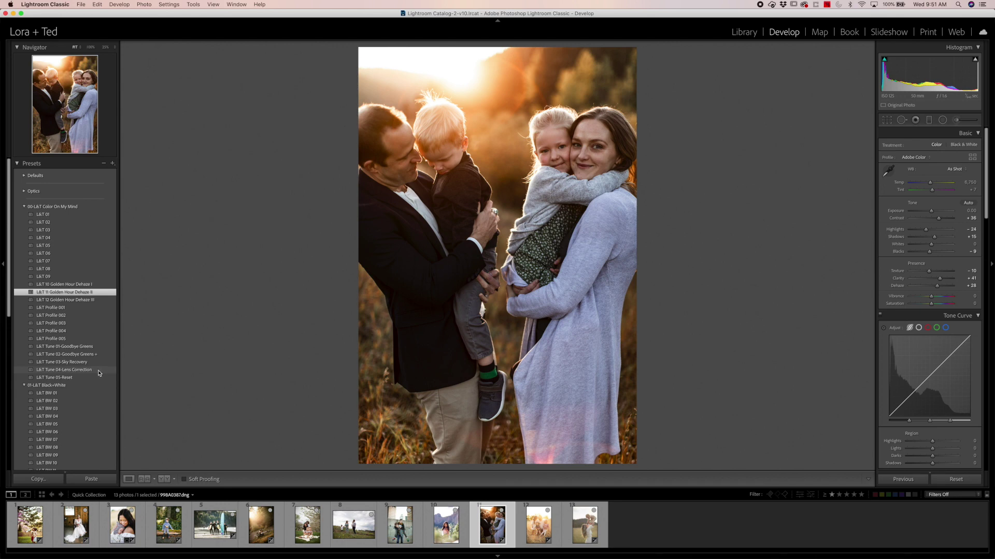
left_click(99, 372)
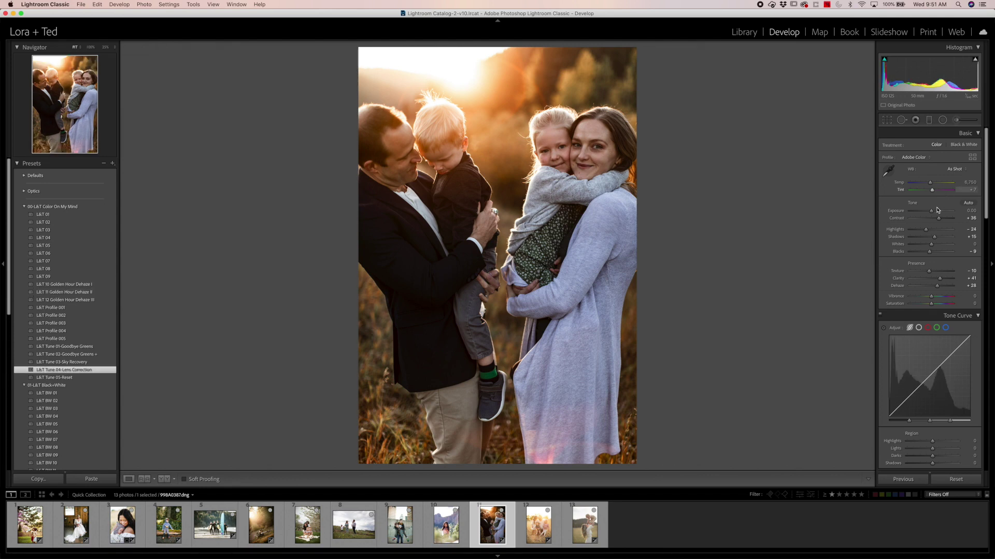
- Set Exposure +0.80, Texture -21, Dehaze +21, Highlights -43 and Temp 7,243 on the sunset family photo
left_click_drag(931, 213, 934, 213)
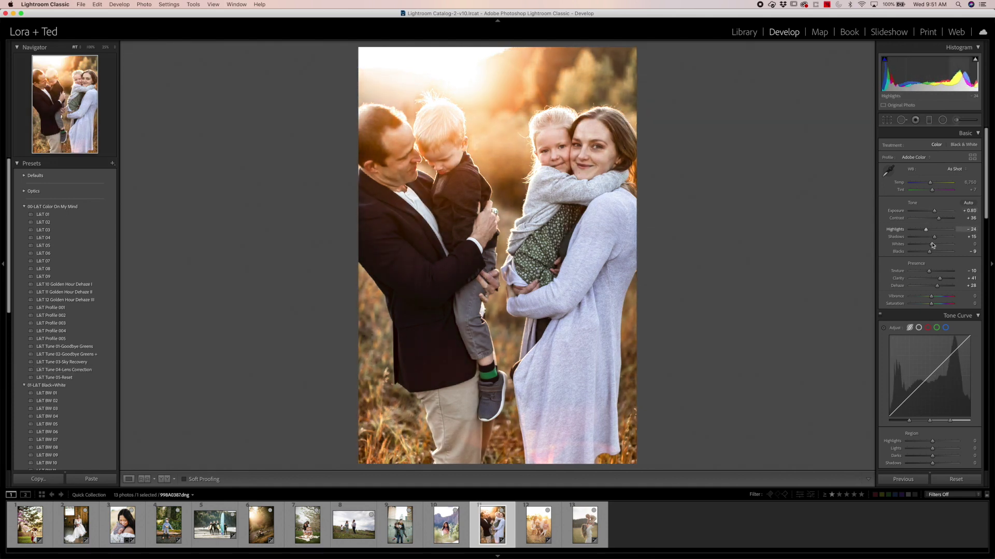
left_click_drag(929, 272, 935, 288)
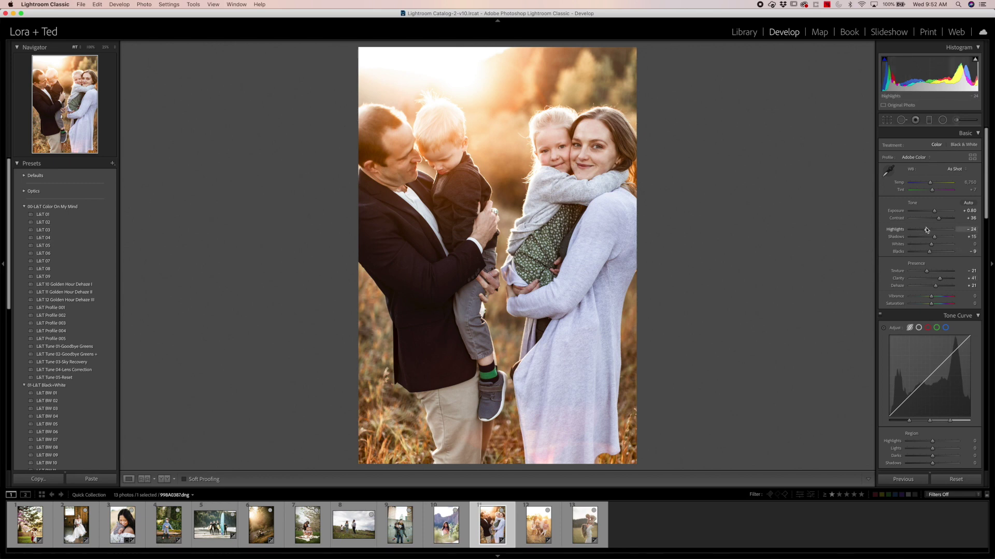
left_click_drag(926, 231, 921, 231)
left_click_drag(930, 184, 930, 185)
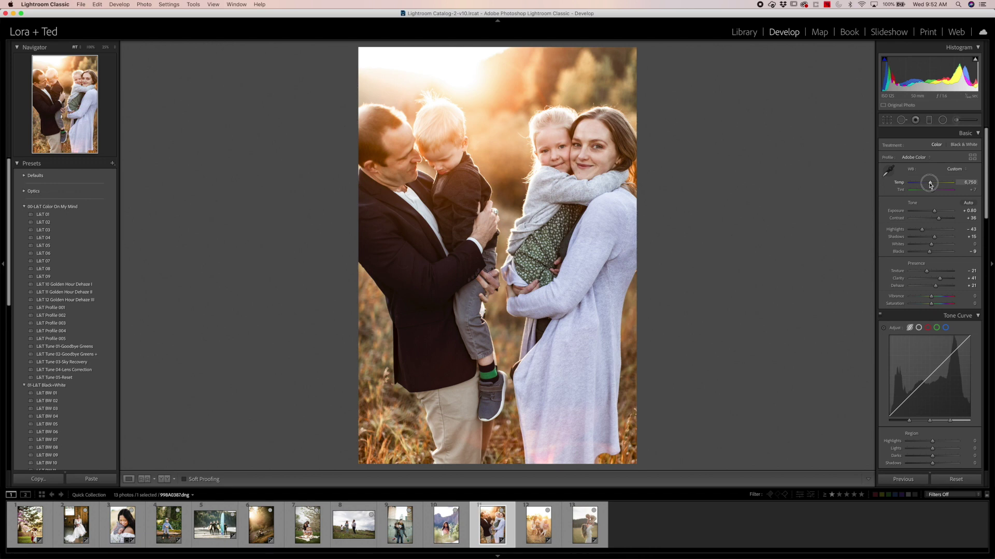
left_click_drag(929, 184, 932, 184)
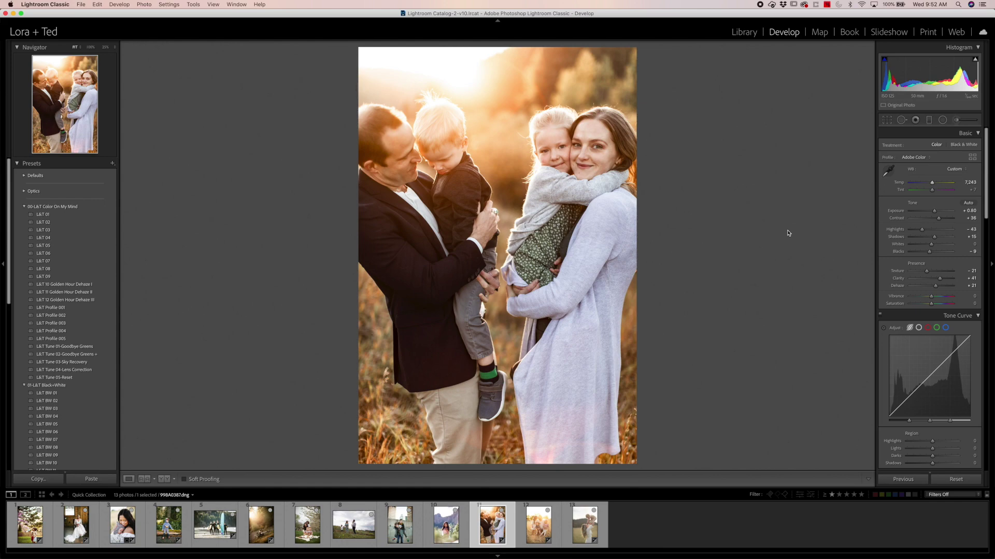
- Compare the sunset family photo with its original and refine it to Highlights -56 and Clarity +34
key("backslash")
key("backslash")
key("backslash")
key("backslash")
key("backslash")
key("backslash")
left_click_drag(921, 231, 919, 231)
left_click_drag(942, 281, 939, 280)
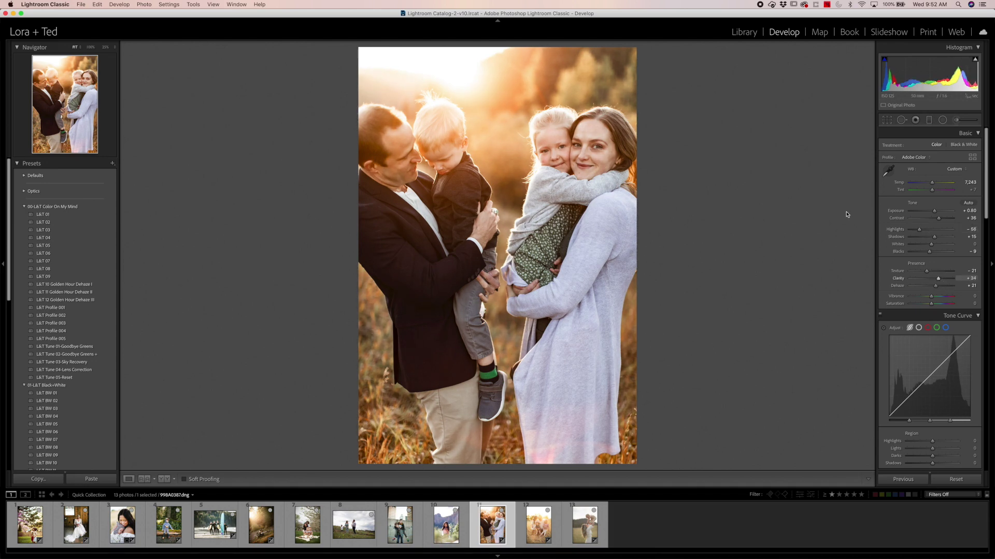
key("backslash")
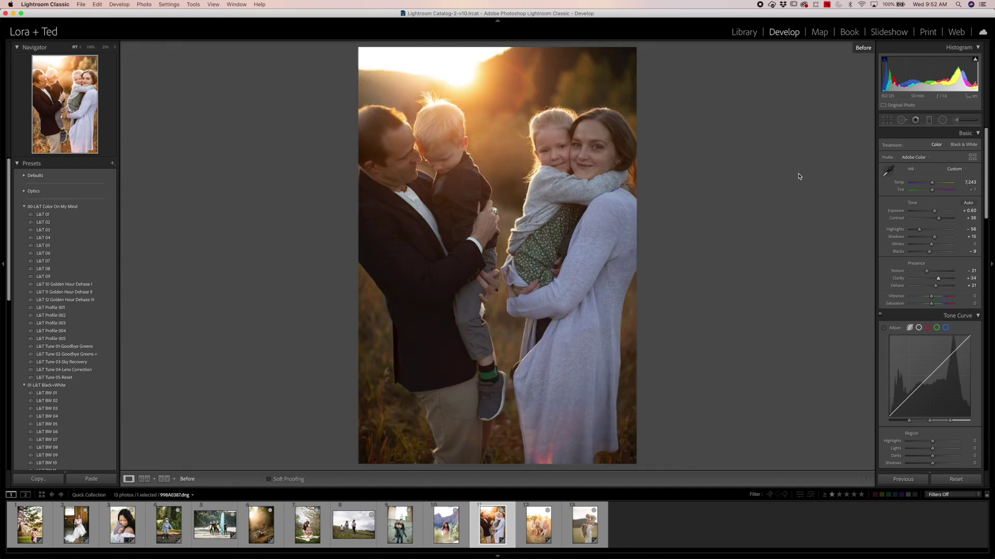
key("backslash")
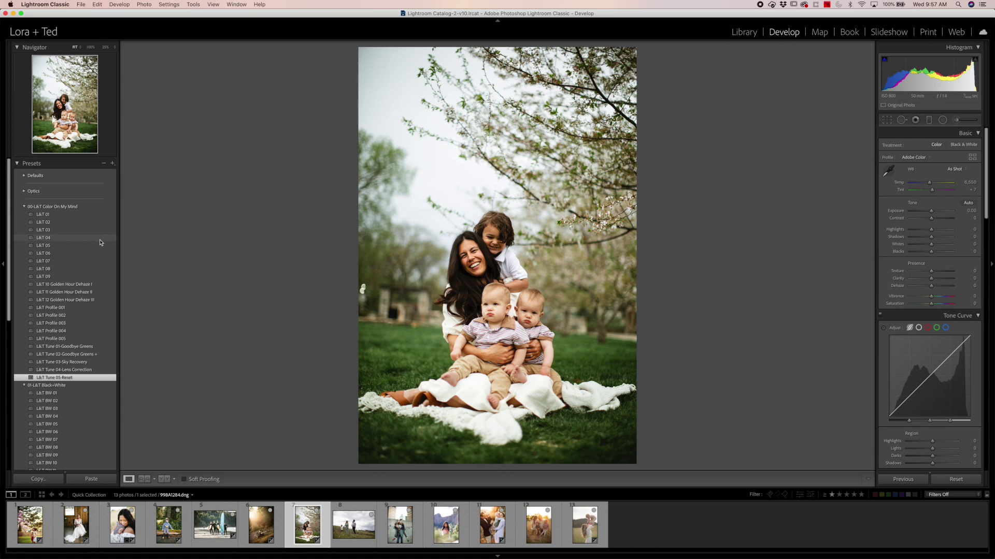
- Apply L&T 04 to the photo of the mother with three children, set Highlights -52 and Shadows +62, and compare with the original
left_click(97, 241)
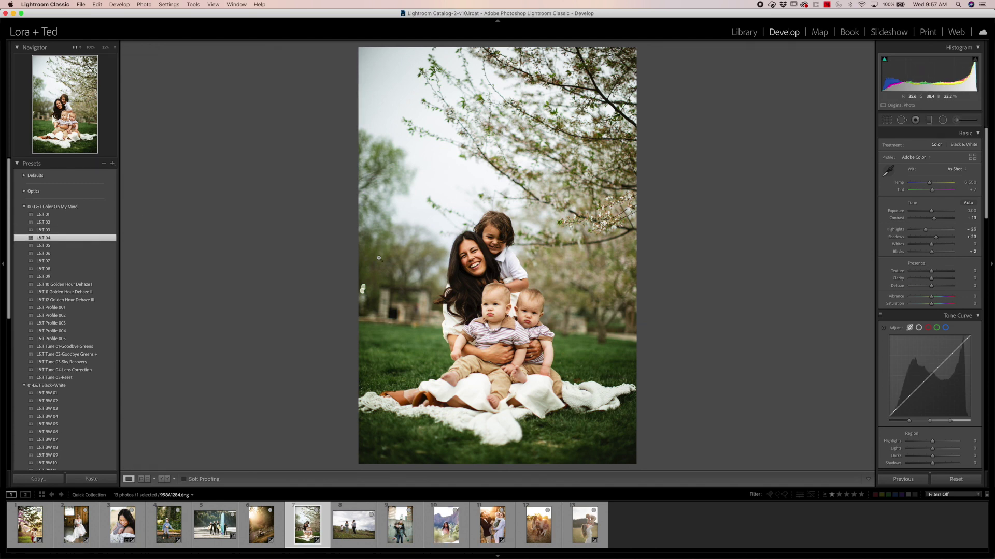
mouse_move(936, 239)
left_mouse_down()
mouse_move(947, 238)
mouse_move(918, 231)
mouse_move(944, 238)
left_mouse_up()
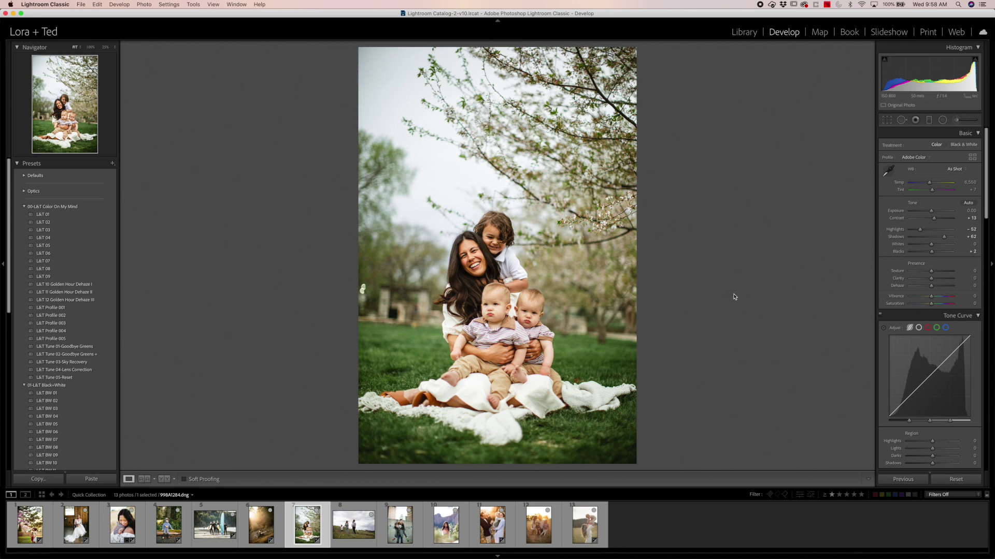
key("backslash")
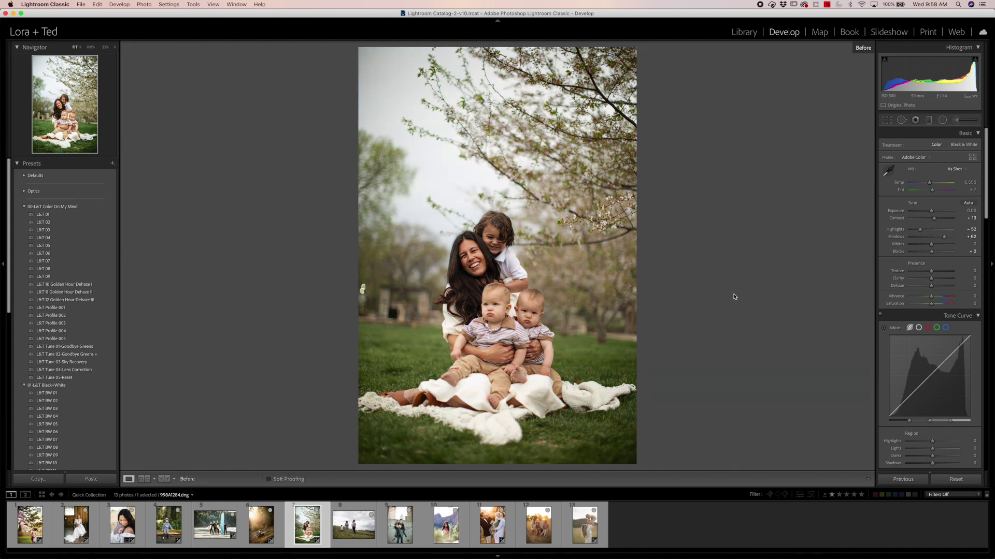
key("backslash")
- Apply L&T 08 to the photo of the family on the grassy hillside, with Exposure +0.25, Shadows +47 and Contrast +49
left_click(357, 524)
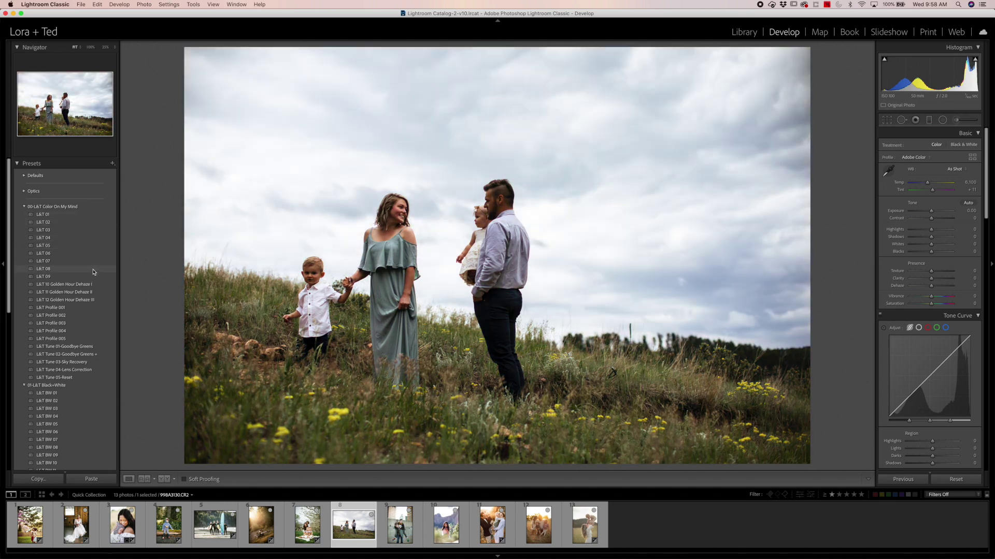
left_click(94, 271)
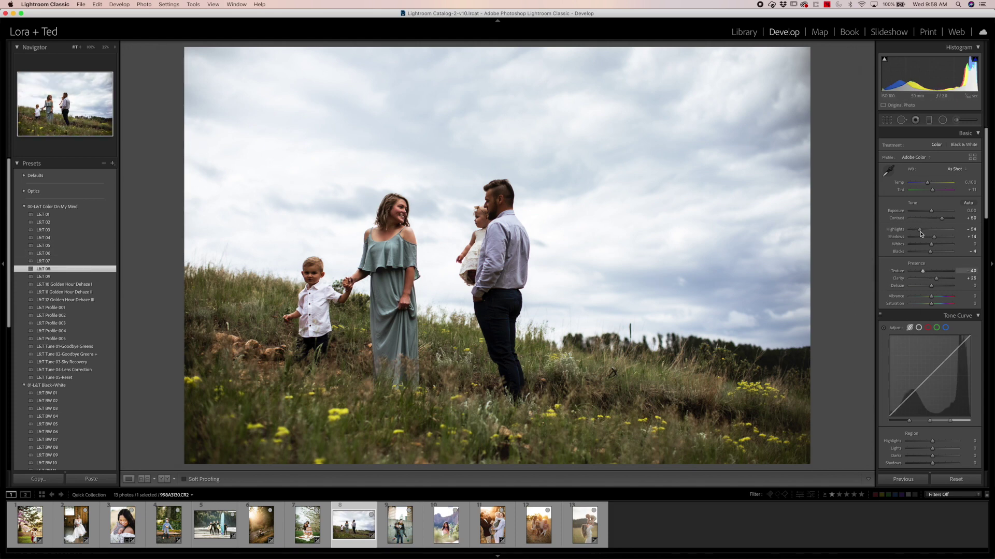
left_click_drag(931, 212, 932, 213)
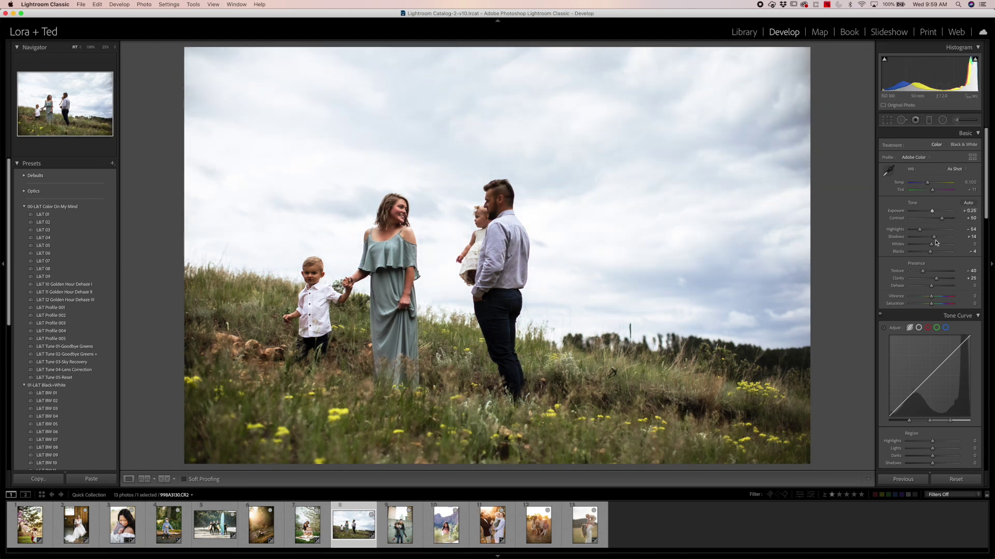
left_click_drag(934, 238, 943, 220)
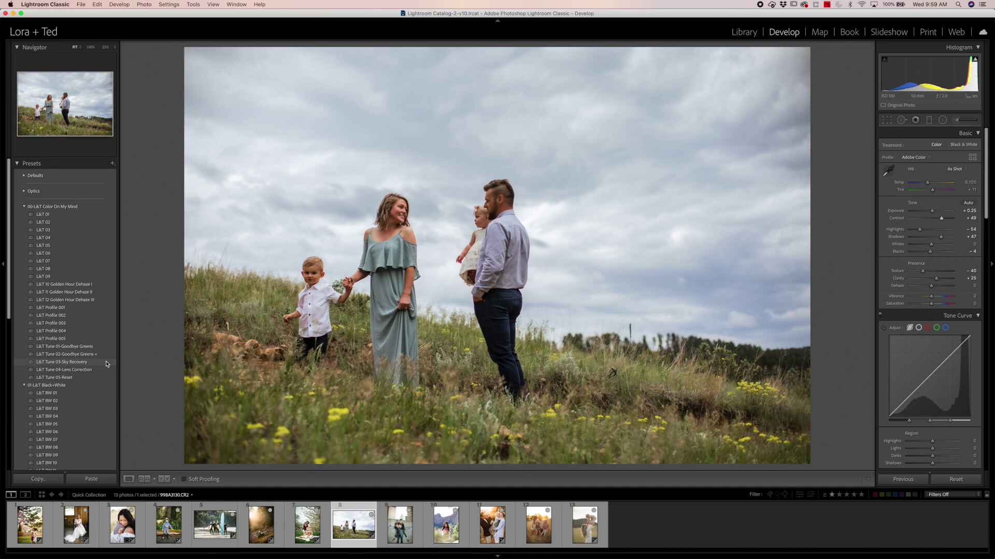
- Add L&T Tune 03-Sky Recovery and L&T Profile 001 at Amount 94 to the hillside photo, with Exposure +0.55 and Blacks -20
left_click(78, 362)
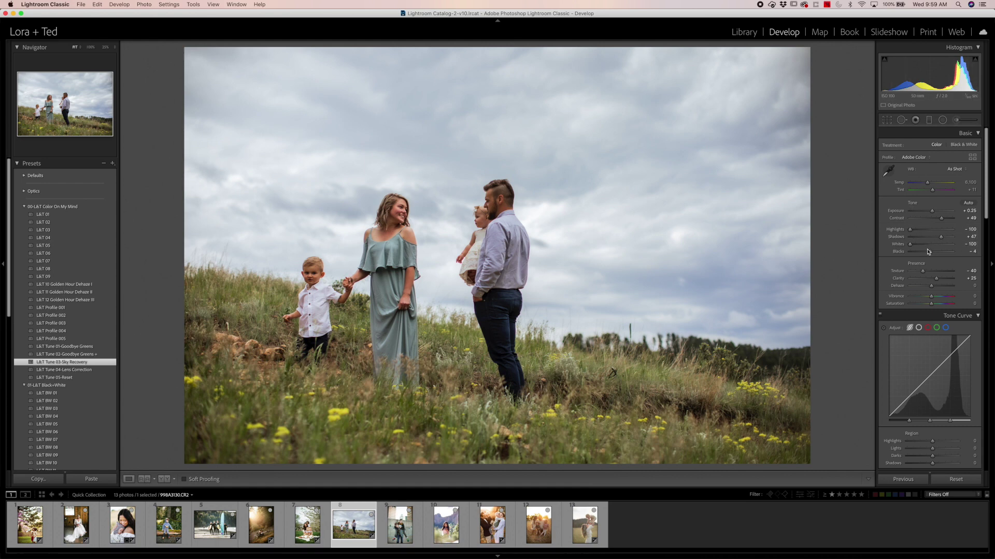
left_click_drag(932, 212, 933, 212)
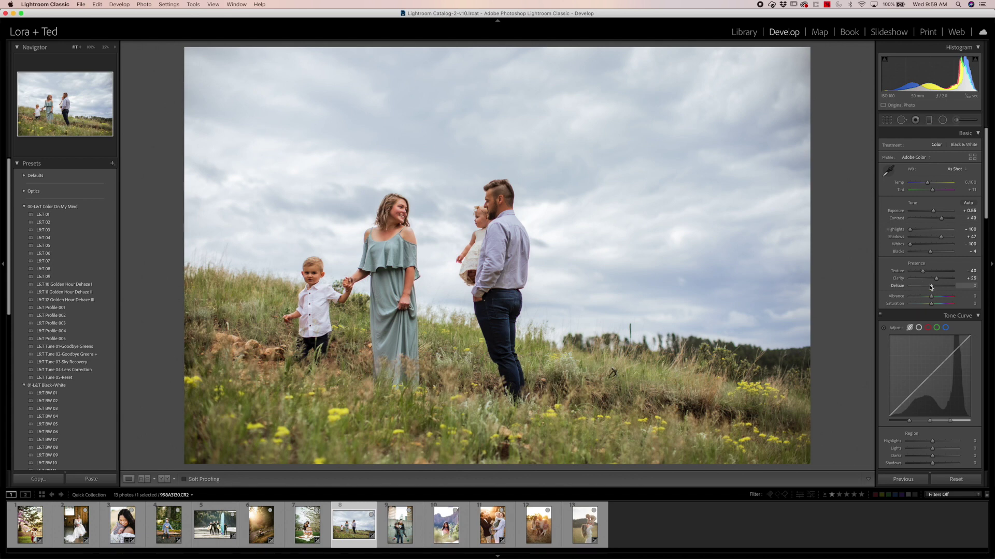
left_click_drag(927, 254, 927, 252)
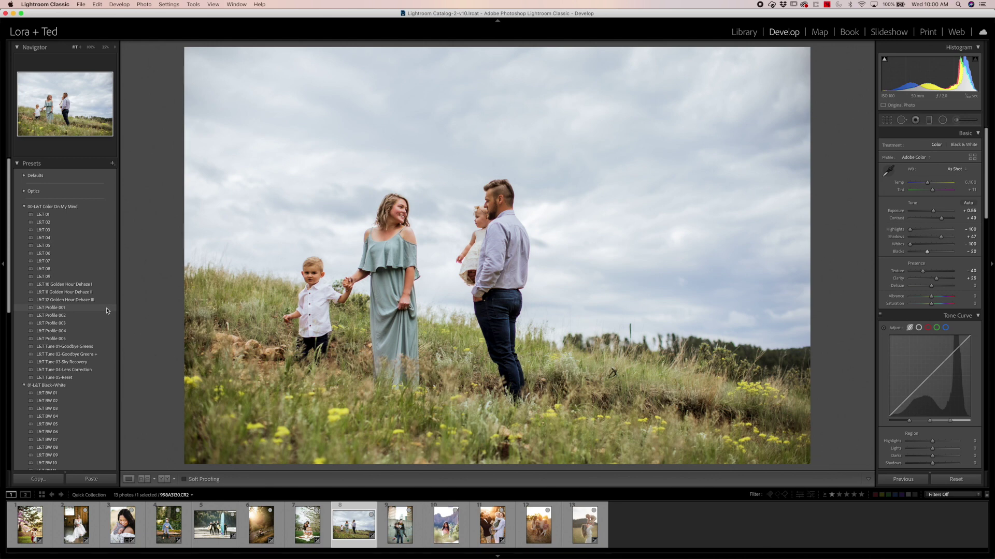
left_click(107, 308)
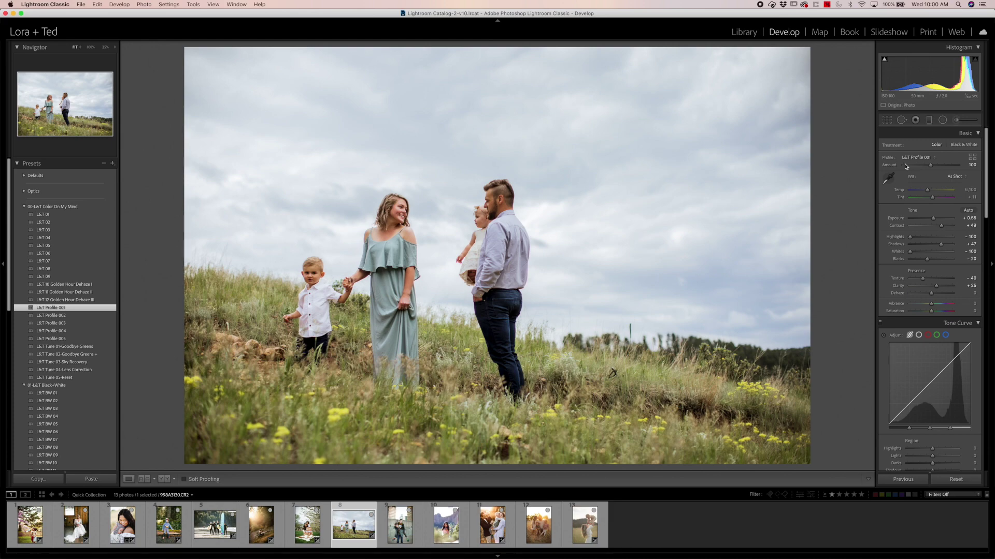
mouse_move(930, 165)
left_mouse_down()
mouse_move(951, 166)
mouse_move(917, 168)
mouse_move(929, 174)
left_mouse_up()
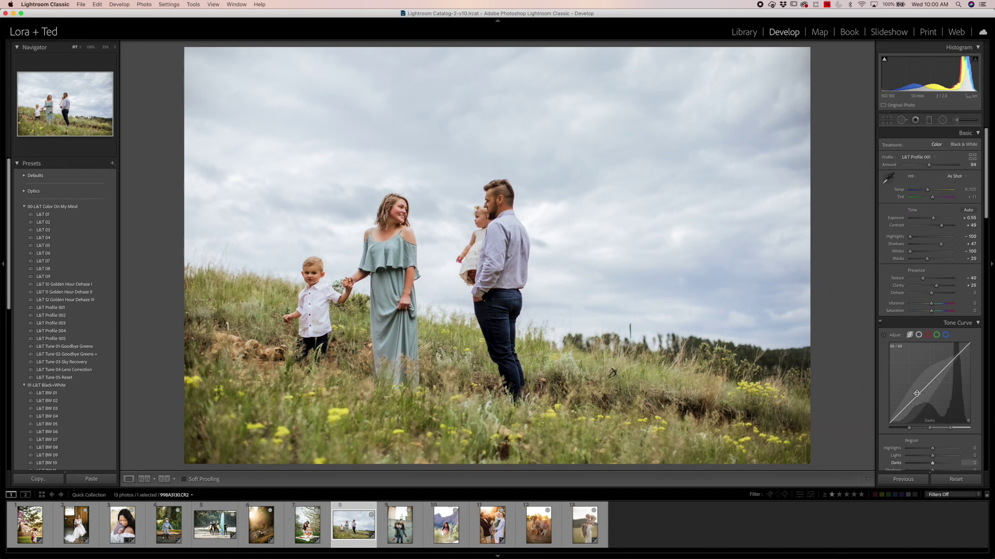
- Adjust the hillside photo's greens with a slight negative Hue shift, Saturation +19 and Luminance -63
scroll(917, 394, "down", 5)
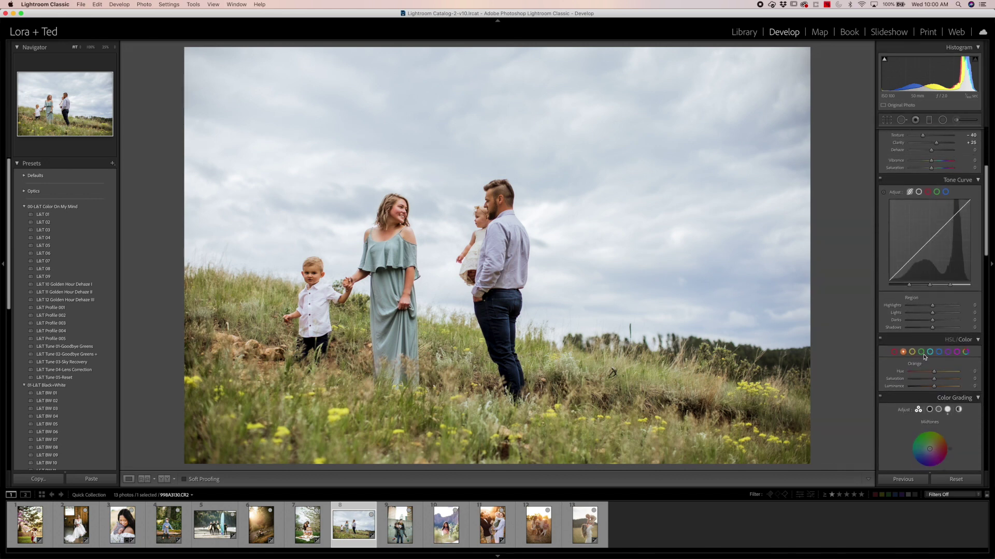
left_click(921, 352)
mouse_move(935, 381)
left_mouse_down()
mouse_move(912, 384)
mouse_move(931, 392)
mouse_move(909, 390)
mouse_move(919, 390)
mouse_move(916, 373)
mouse_move(905, 377)
mouse_move(954, 375)
mouse_move(887, 383)
mouse_move(947, 384)
mouse_move(927, 384)
mouse_move(944, 382)
mouse_move(934, 373)
left_mouse_up()
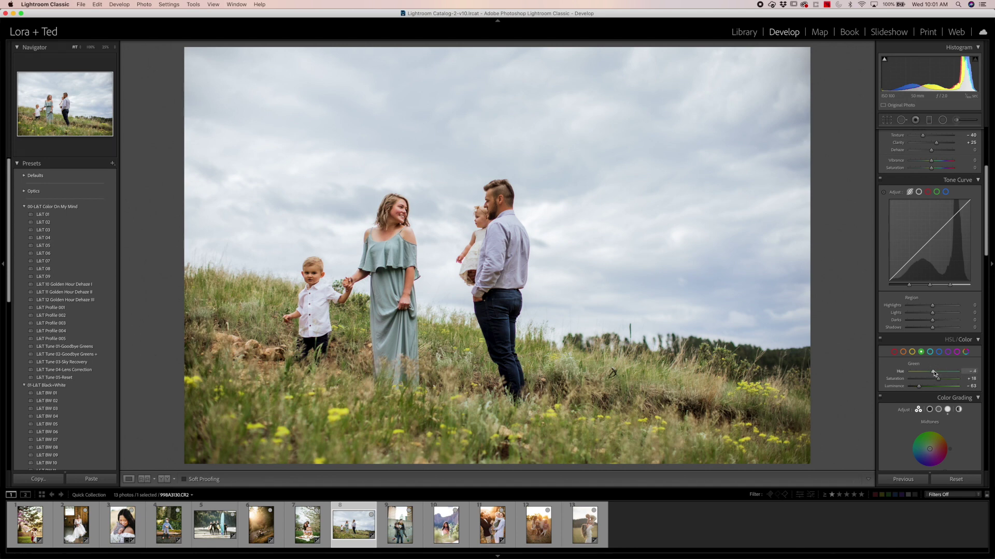
- Set the hillside photo's blues to Hue +7, Saturation +62 and Luminance -2, and its Contrast to +50
left_click(939, 352)
left_click_drag(935, 380, 905, 389)
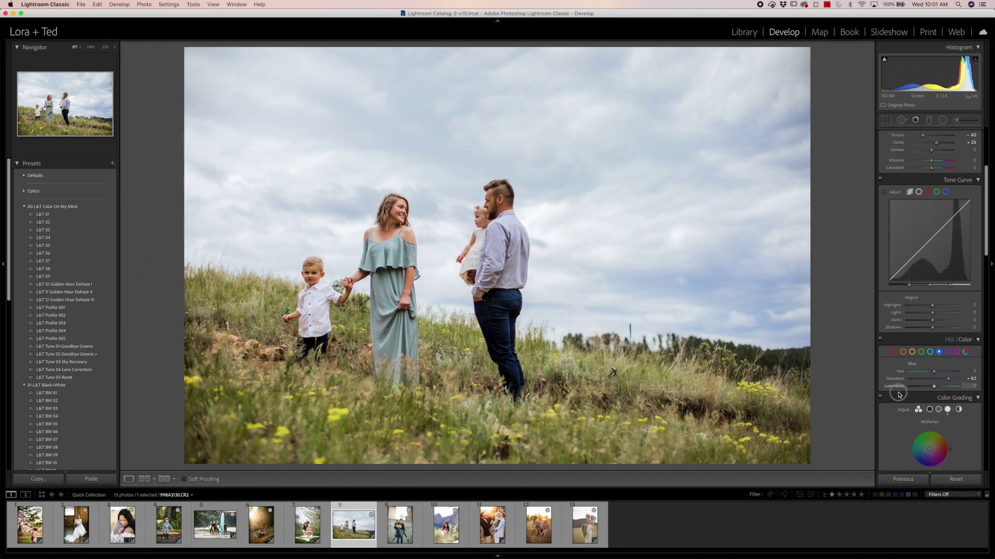
left_click_drag(904, 390, 937, 372)
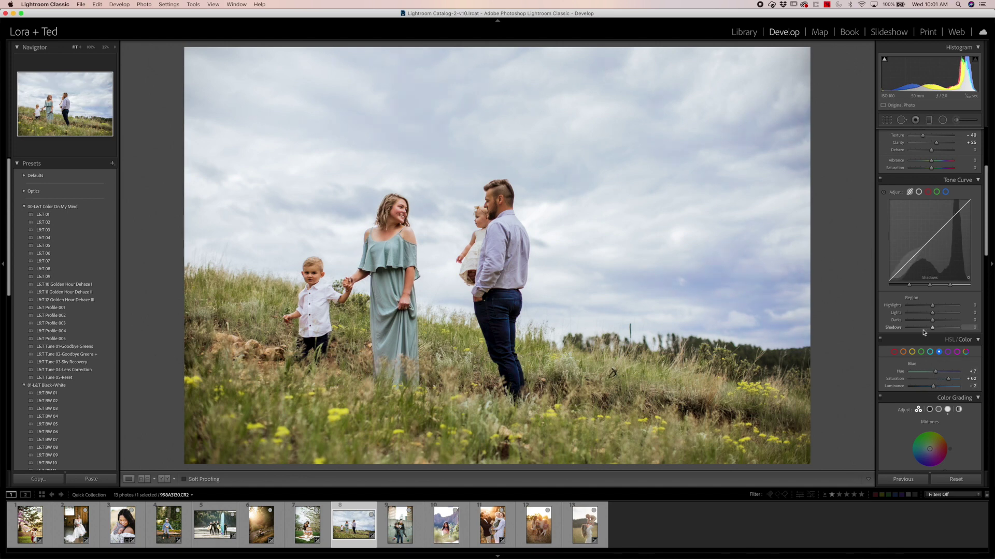
scroll(923, 332, "up", 5)
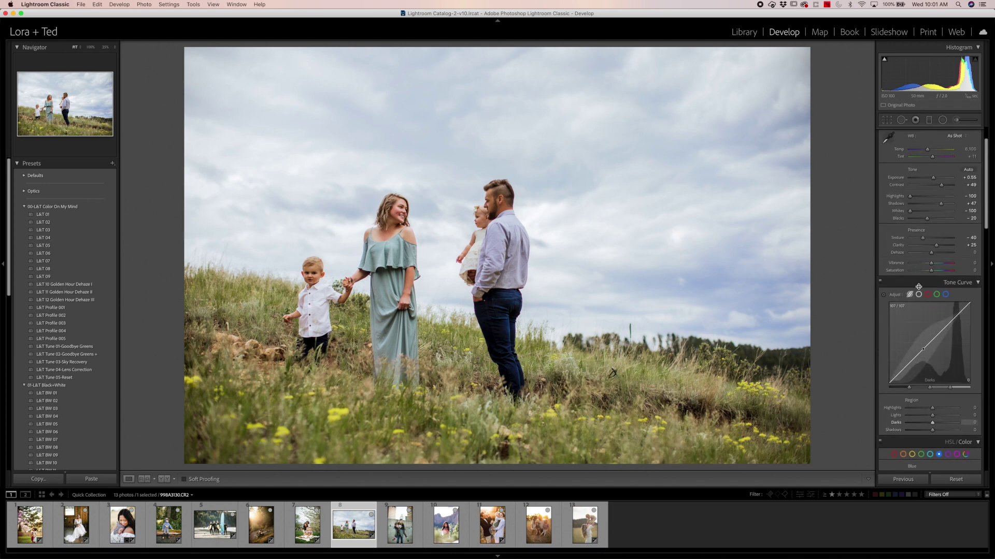
scroll(921, 263, "up", 2)
left_click_drag(940, 225, 943, 227)
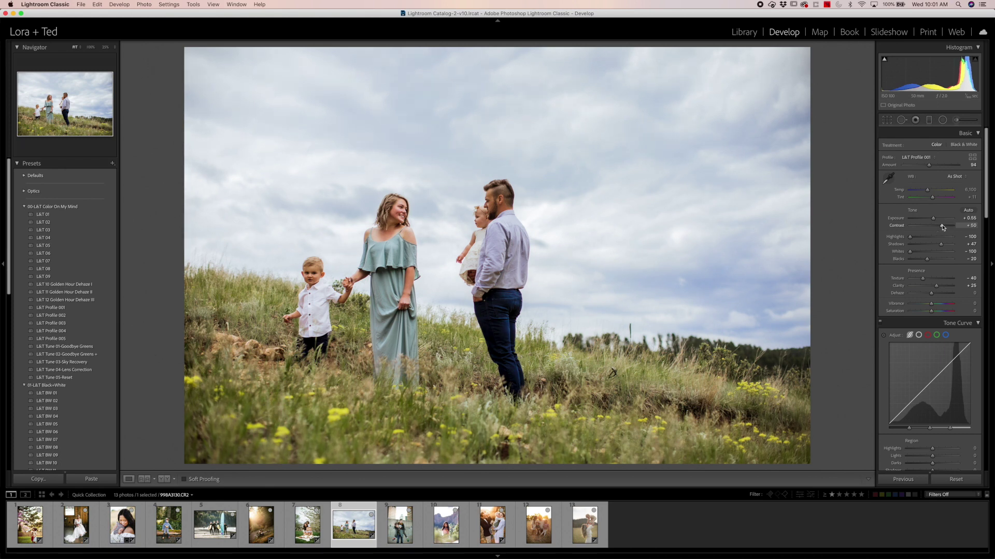
- Apply L&T 06 to the photo of the two boys piggybacking, set Whites to -17 and cool the white balance temperature slightly
left_click(392, 529)
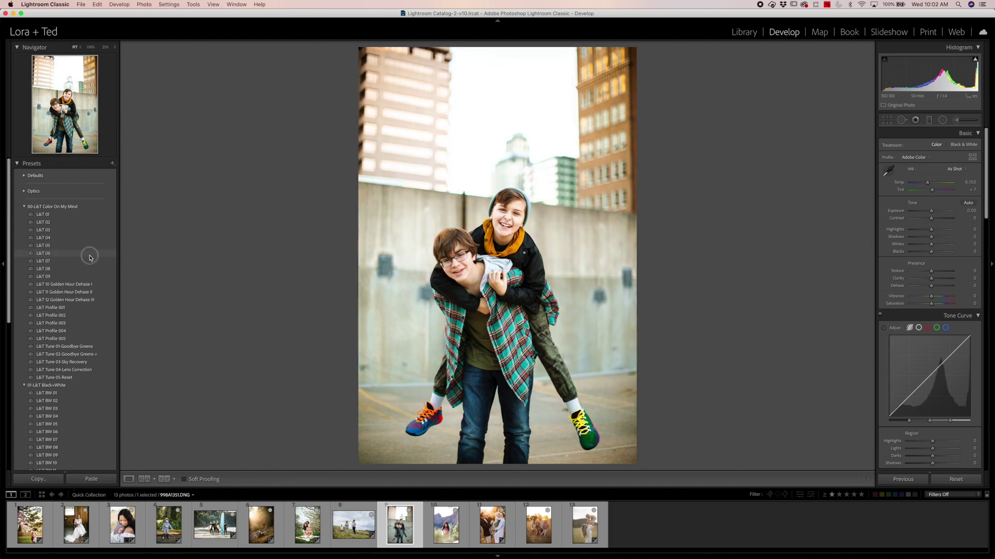
left_click(90, 253)
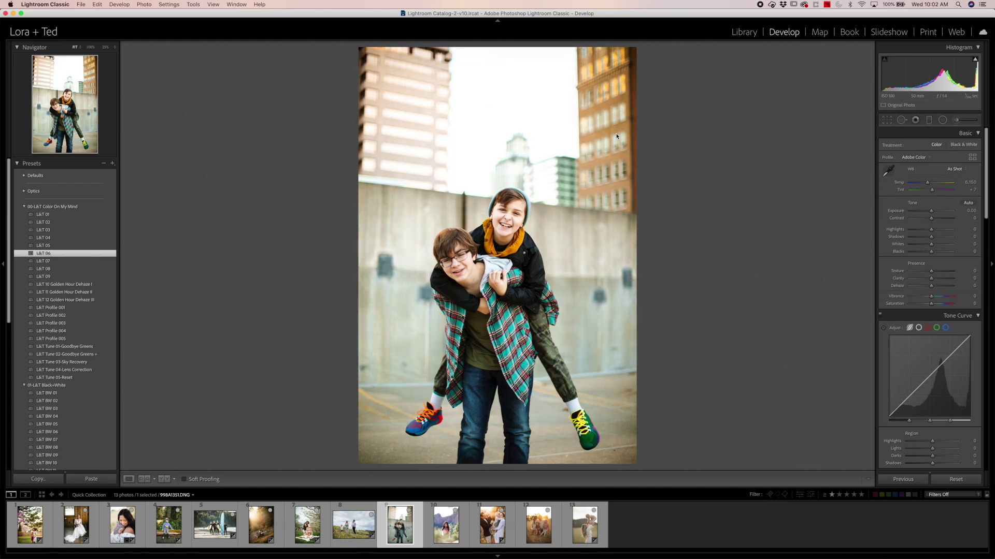
left_click(920, 233)
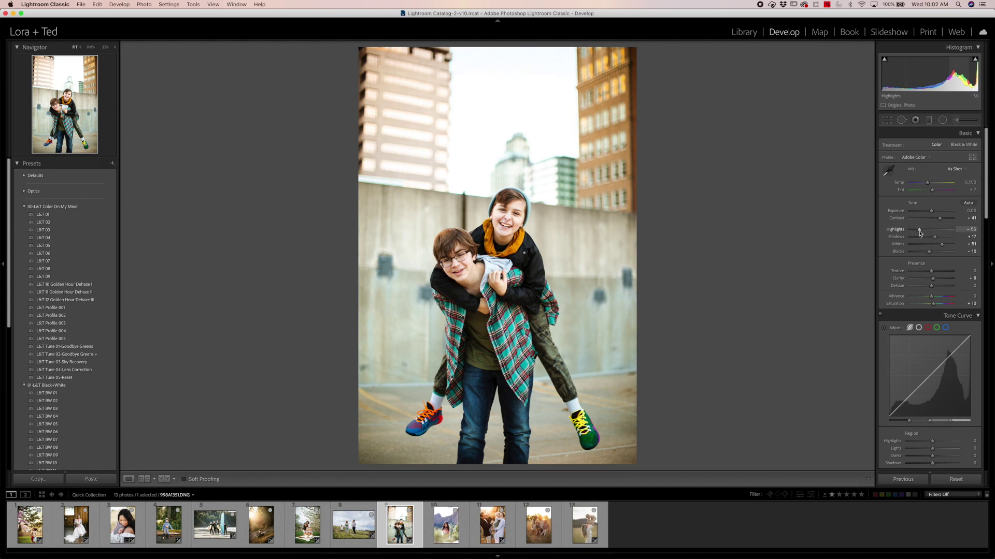
left_click_drag(943, 243, 928, 246)
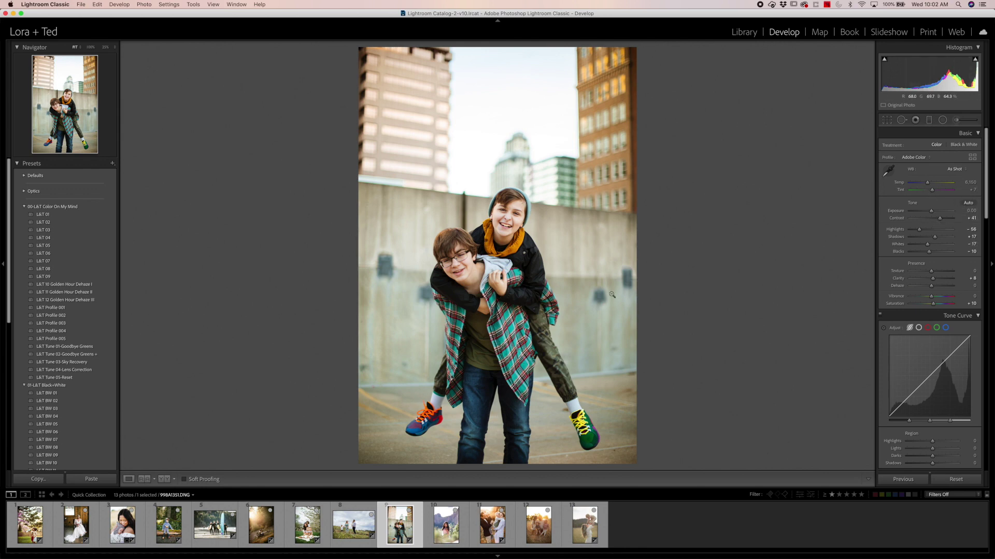
left_click(928, 185)
left_click_drag(928, 184, 927, 184)
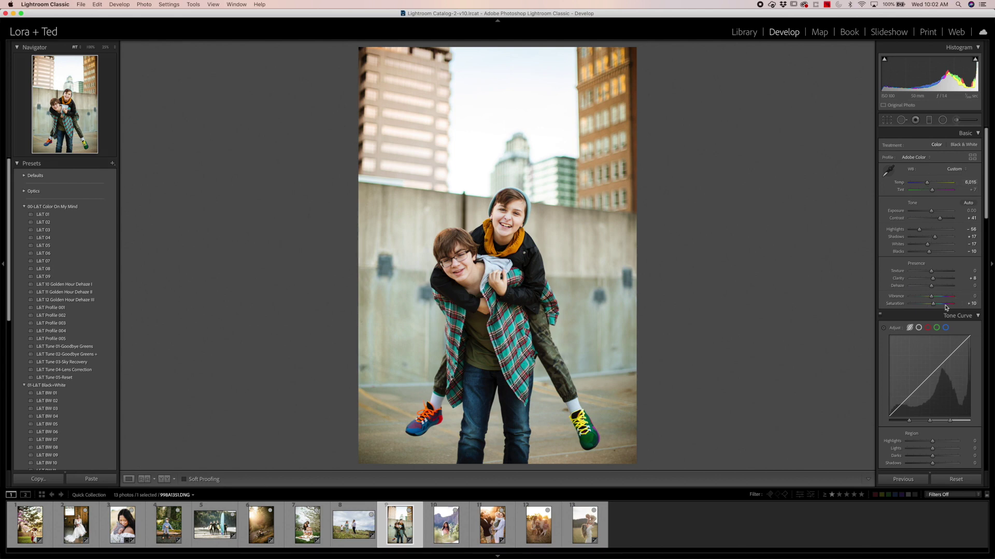
- Reset Clarity to 0 on the photo of the two boys piggybacking and apply L&T Tune 04-Lens Correction
double_click(903, 282)
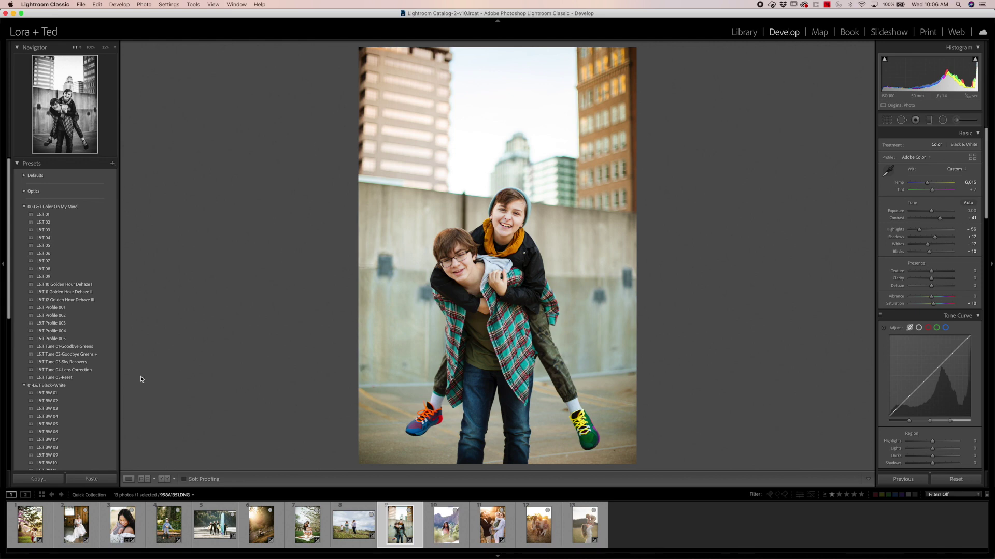
left_click(115, 370)
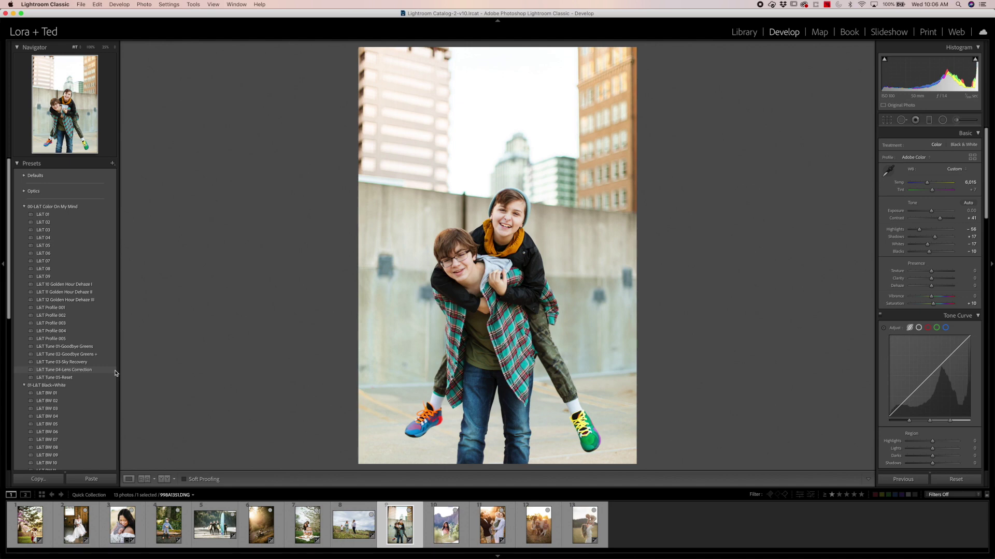
left_click(111, 370)
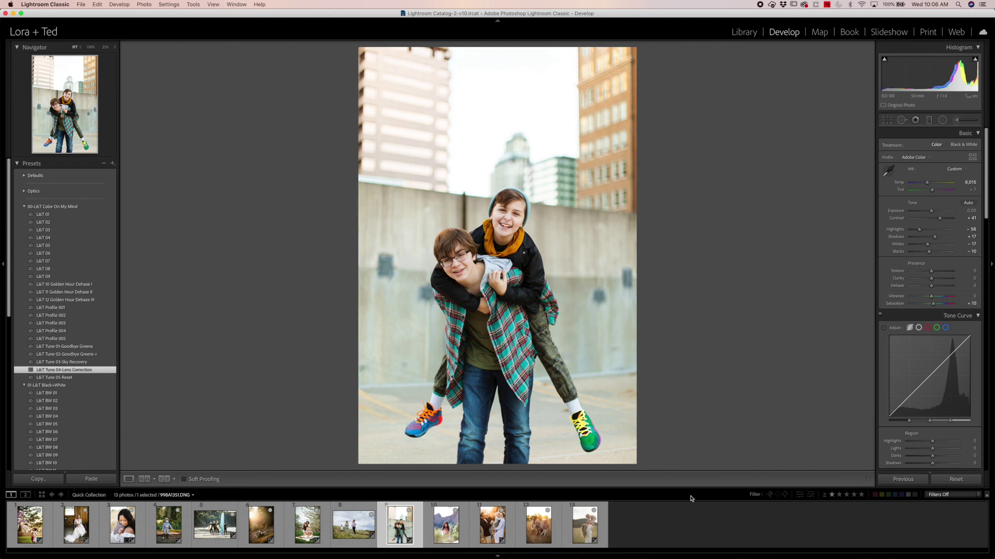
- Apply L&T 12 Golden Hour Dehaze III to the woman-and-cliffs photo, with Clarity +34, Temp 4,669, Tint -1, Contrast +20 and Highlights -77
left_click(446, 540)
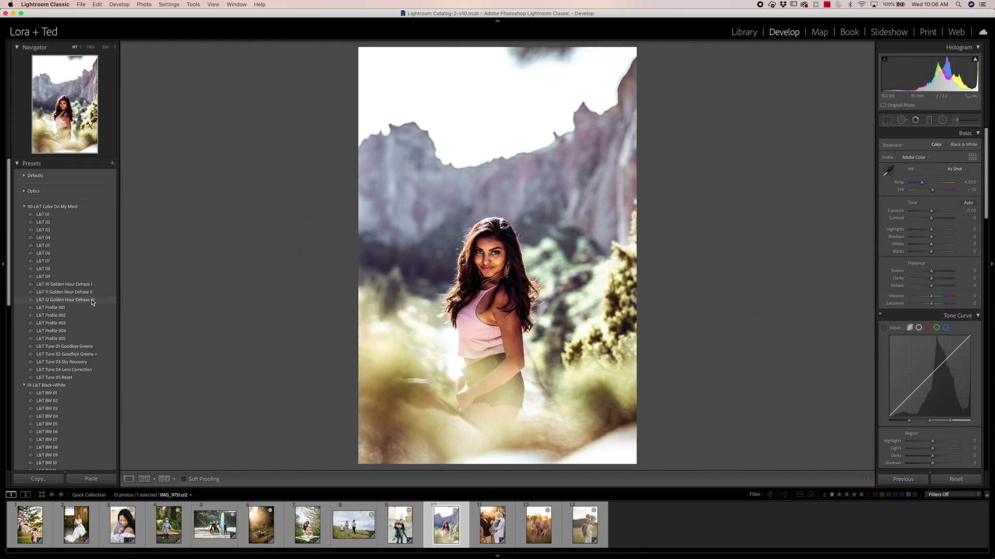
left_click(108, 300)
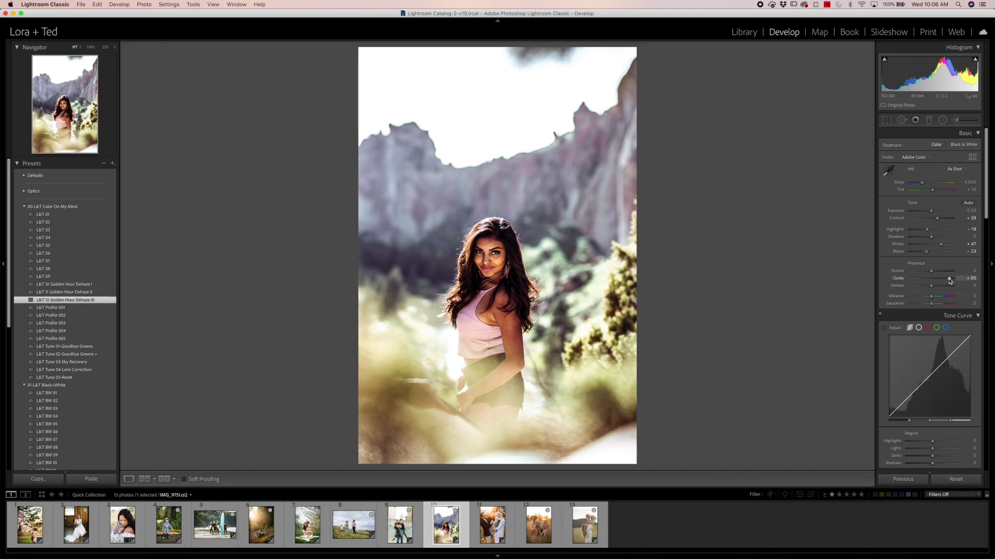
left_click_drag(949, 281, 938, 281)
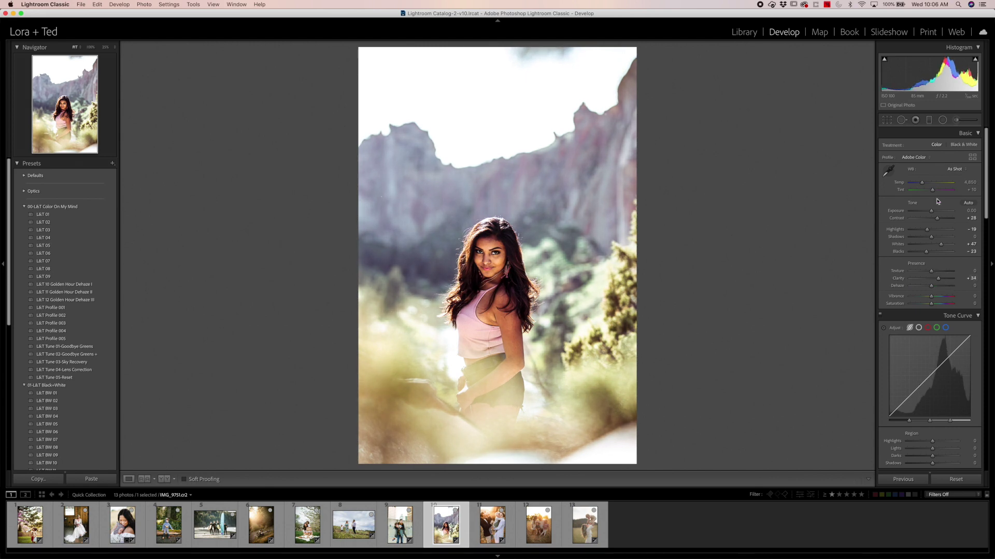
left_click_drag(933, 190, 922, 184)
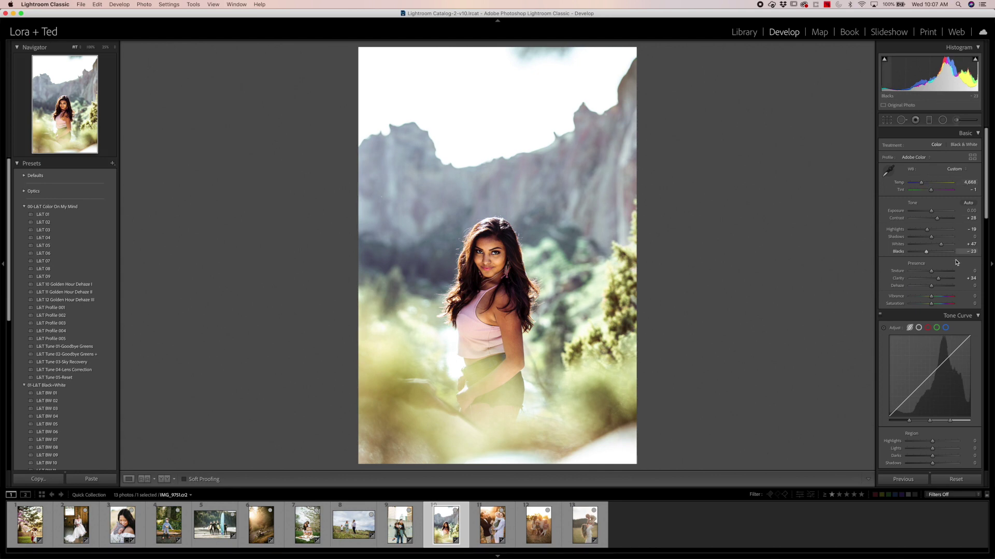
left_click_drag(937, 220, 915, 233)
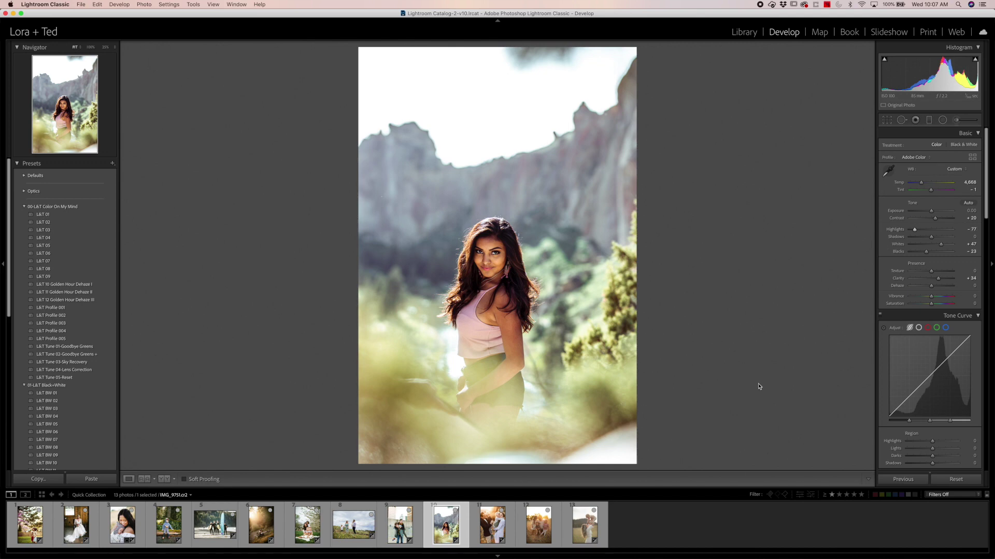
- Set the cliff photo's greens to Hue -18 and Saturation +22 with a darker Luminance, and compare the edit with the original
scroll(929, 374, "down", 5)
scroll(926, 374, "down", 1)
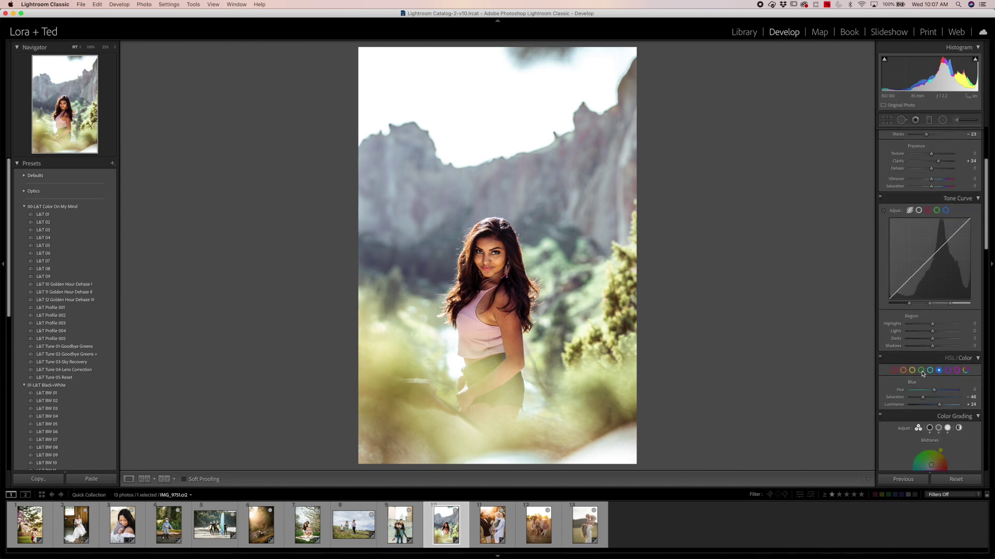
left_click(921, 371)
mouse_move(927, 399)
left_mouse_down()
mouse_move(939, 397)
mouse_move(923, 410)
left_mouse_up()
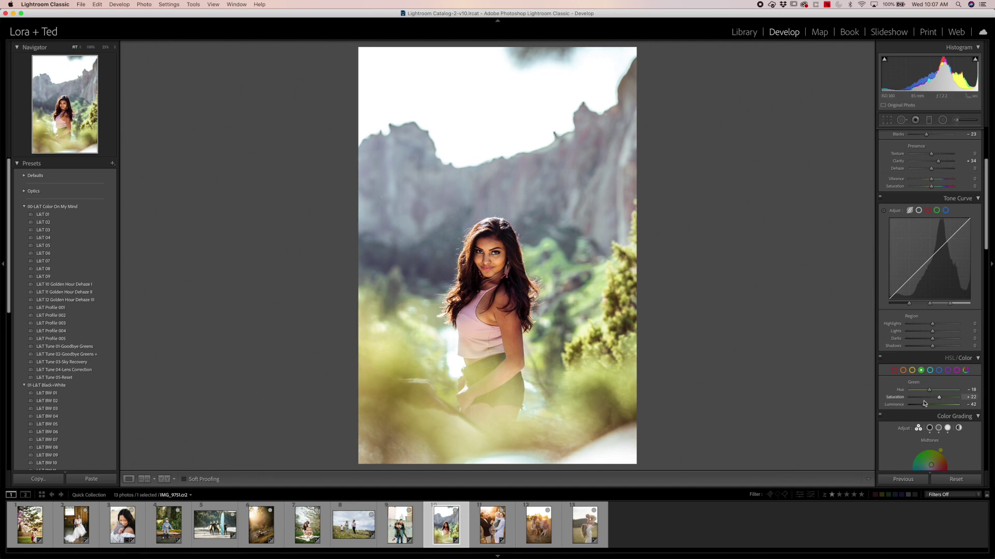
left_click_drag(923, 406, 925, 409)
scroll(912, 299, "up", 5)
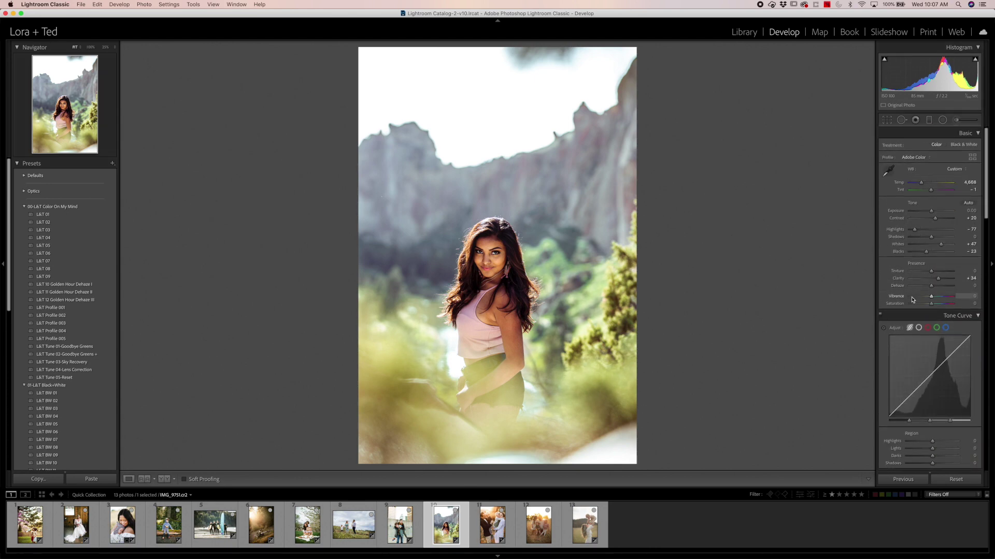
key("backslash")
key("backslash")
- Apply L&T 05 to the photo of the mother lifting her baby, with Contrast +73 and Exposure +0.40
left_click(582, 531)
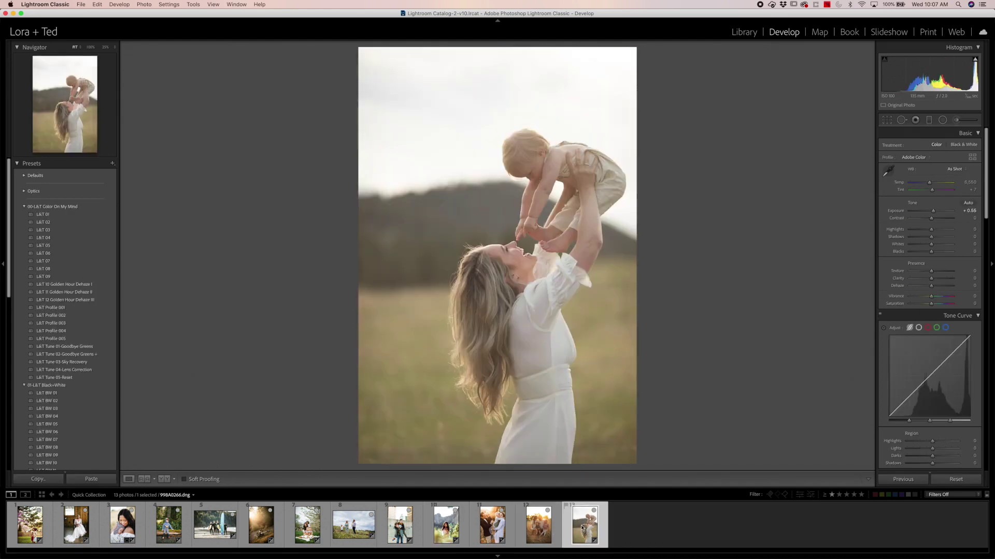
left_click(492, 383)
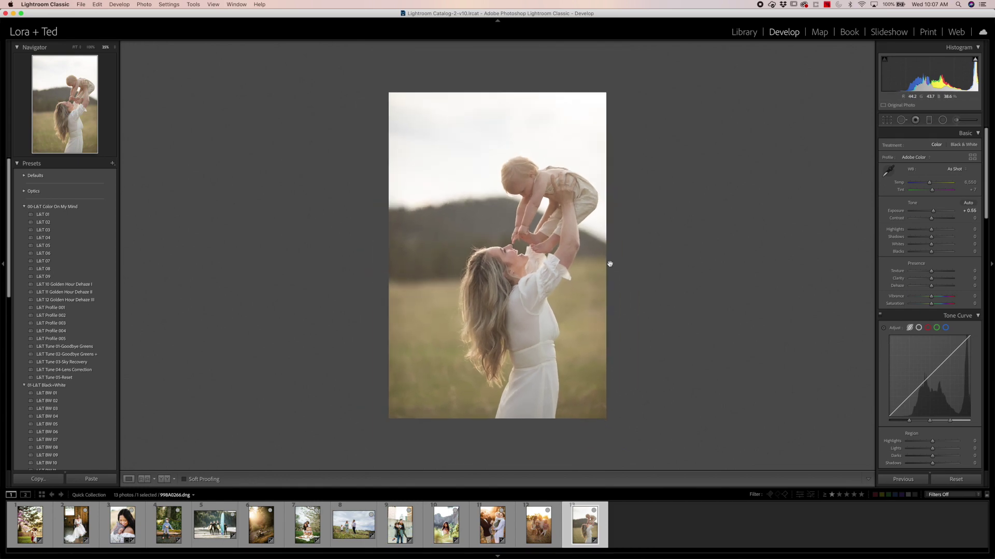
left_click(610, 265)
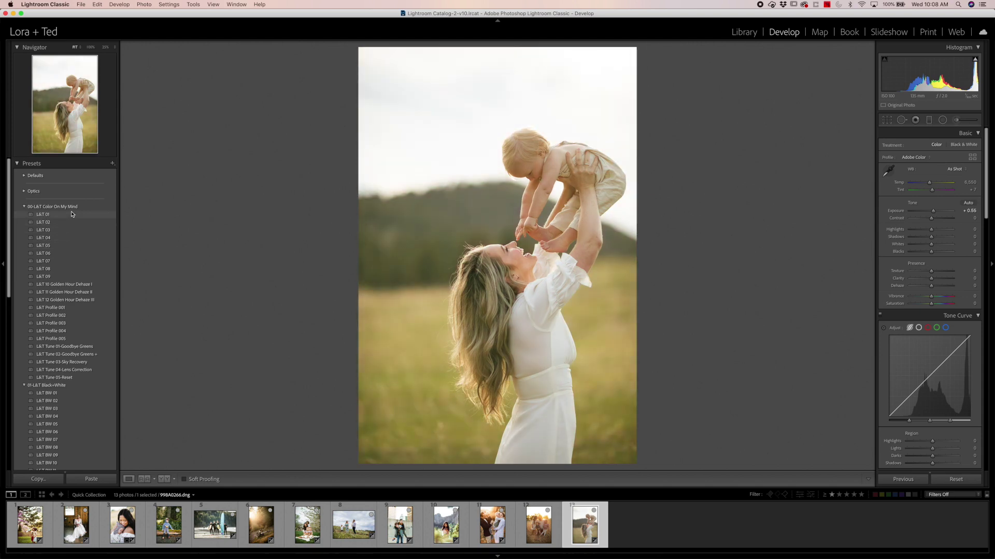
left_click(71, 245)
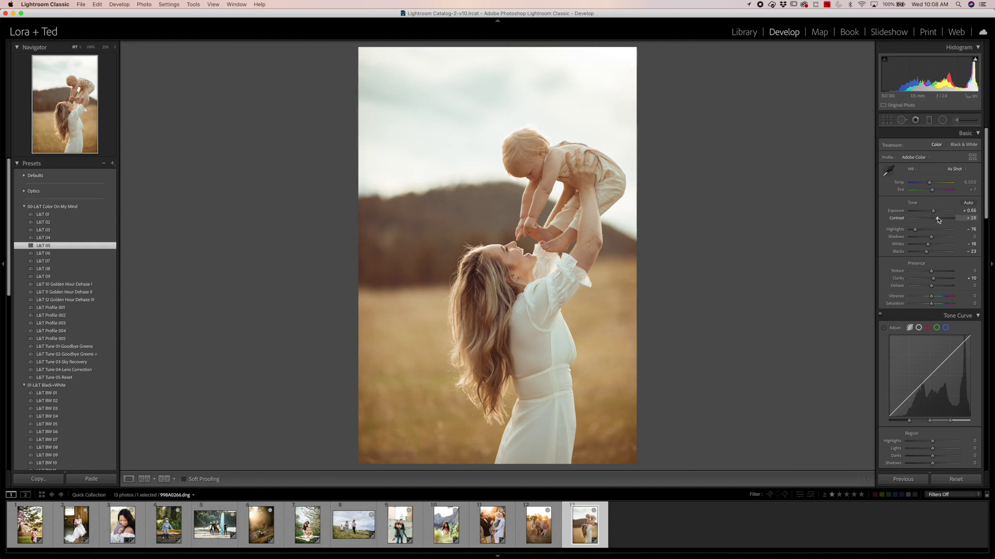
mouse_move(937, 220)
left_mouse_down()
mouse_move(947, 220)
mouse_move(933, 212)
left_mouse_up()
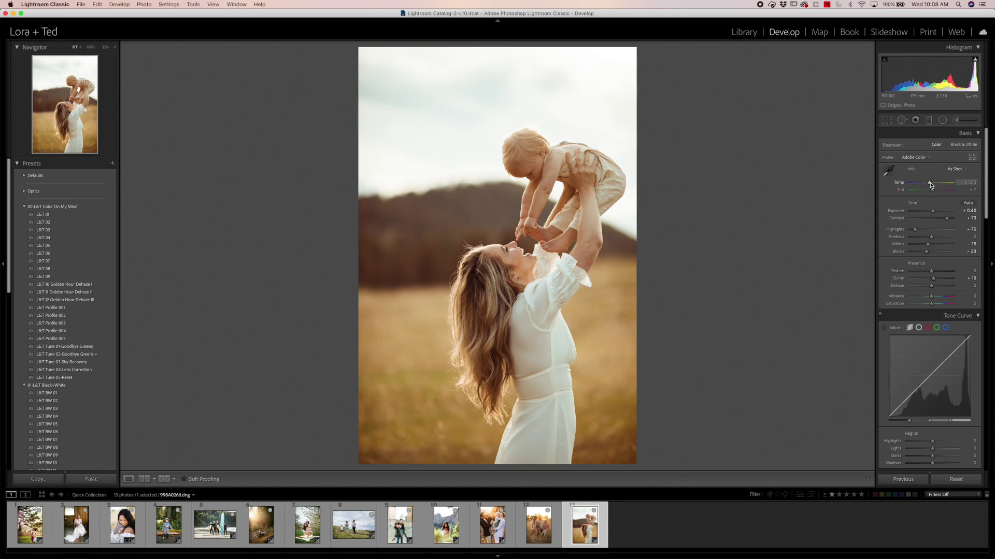
- Cool the mother-and-baby photo's white balance temperature slightly, and set Shadows to +29 and Dehaze to +10
left_click_drag(929, 183, 926, 184)
left_click_drag(931, 237, 937, 238)
left_click_drag(932, 289, 935, 289)
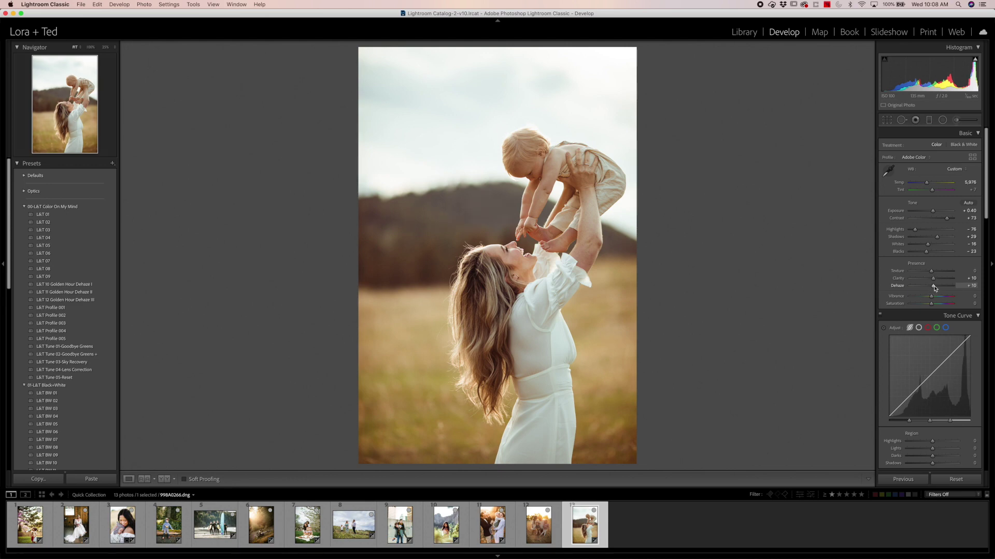
- Add L&T Tune 04-Lens Correction and L&T Profile 004 at Amount 47 to the mother-and-baby photo, and compare it with the original
left_click(102, 372)
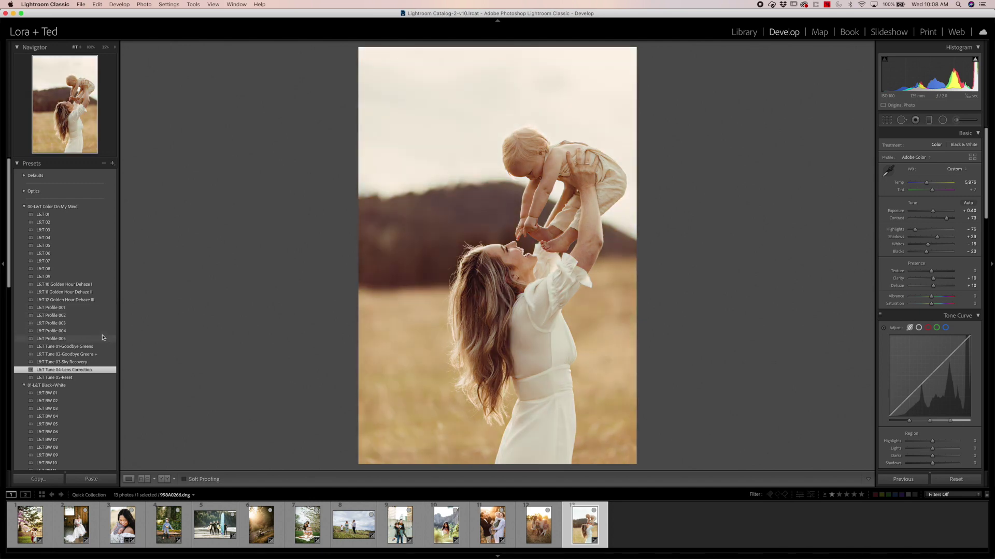
left_click(102, 334)
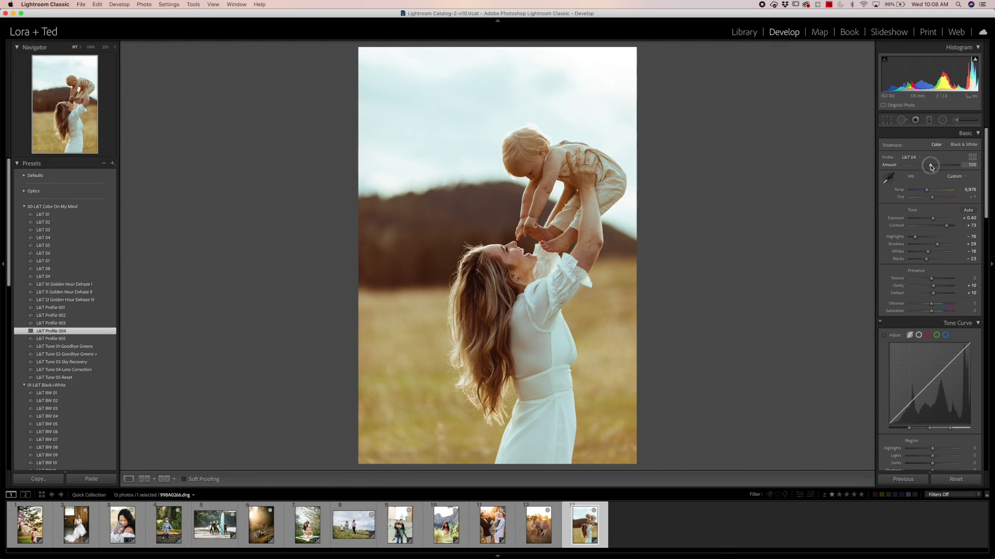
mouse_move(931, 167)
left_mouse_down()
mouse_move(886, 163)
mouse_move(917, 167)
left_mouse_up()
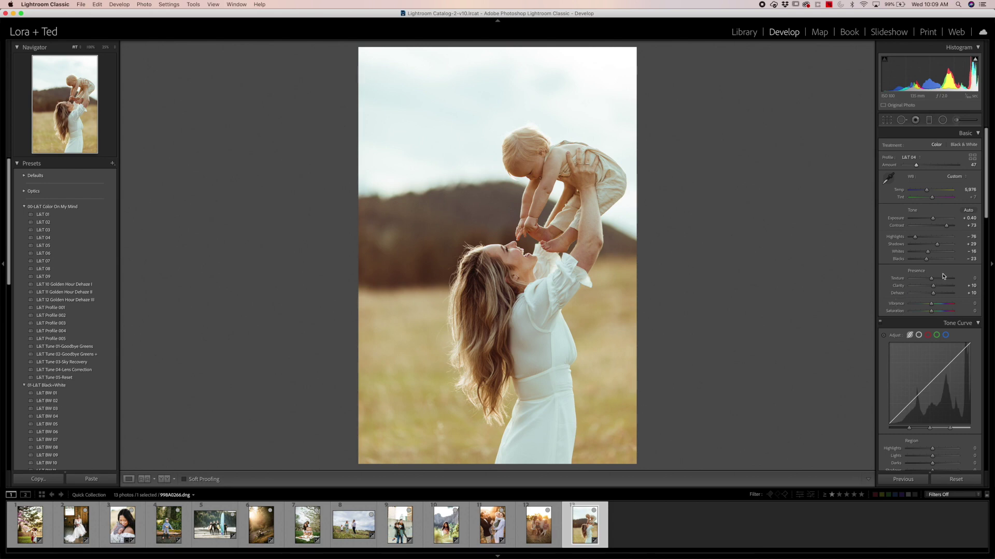
key("backslash")
key("backslash")
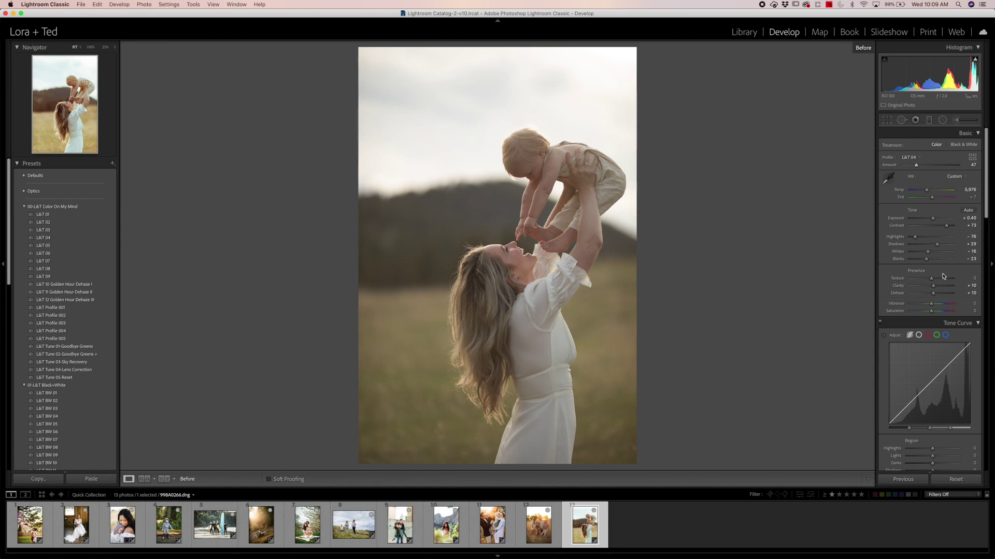
key("backslash")
key("backslash")
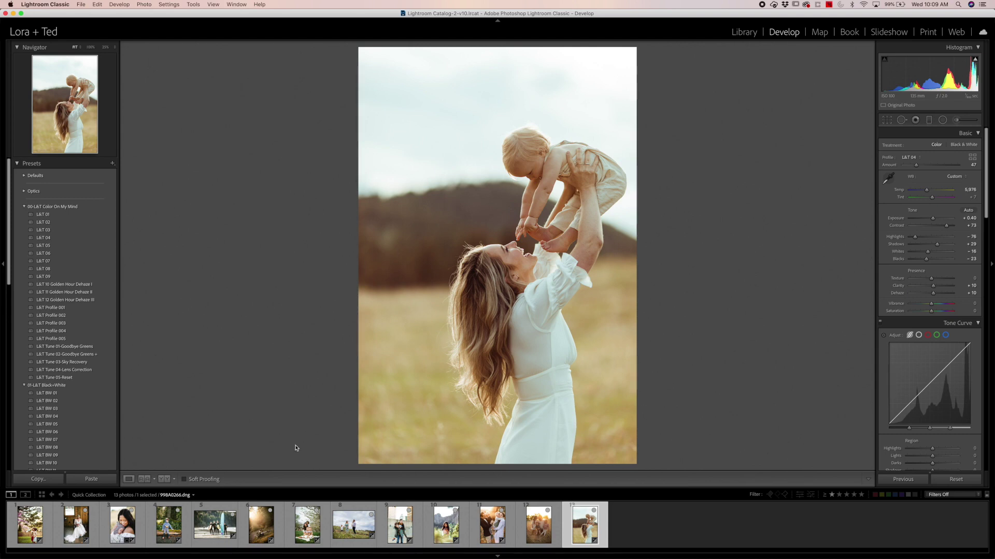
- Preview the L&T Black+White presets on the mother-and-baby, sunlit forest couple and woman-with-newborn photos
left_click(68, 416)
scroll(86, 414, "down", 1)
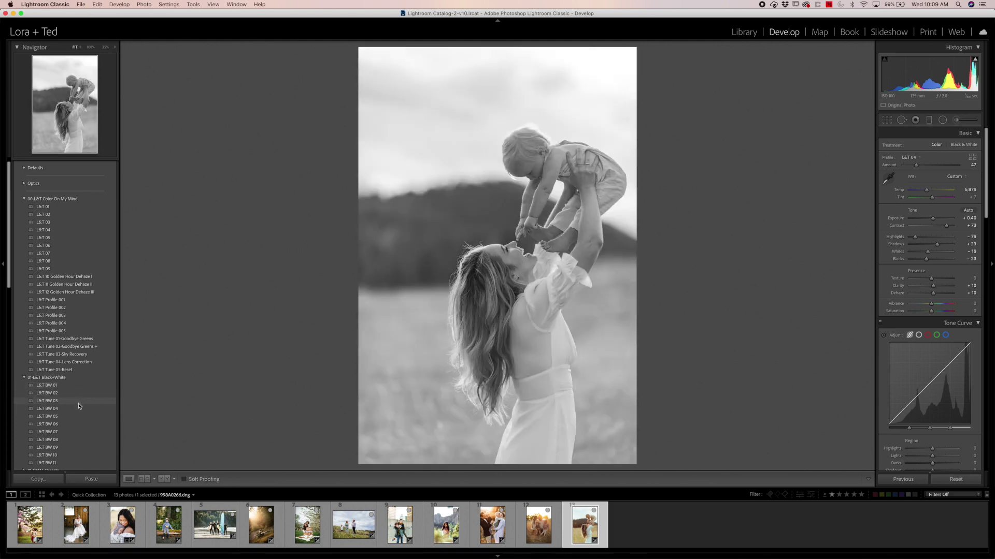
left_click(254, 528)
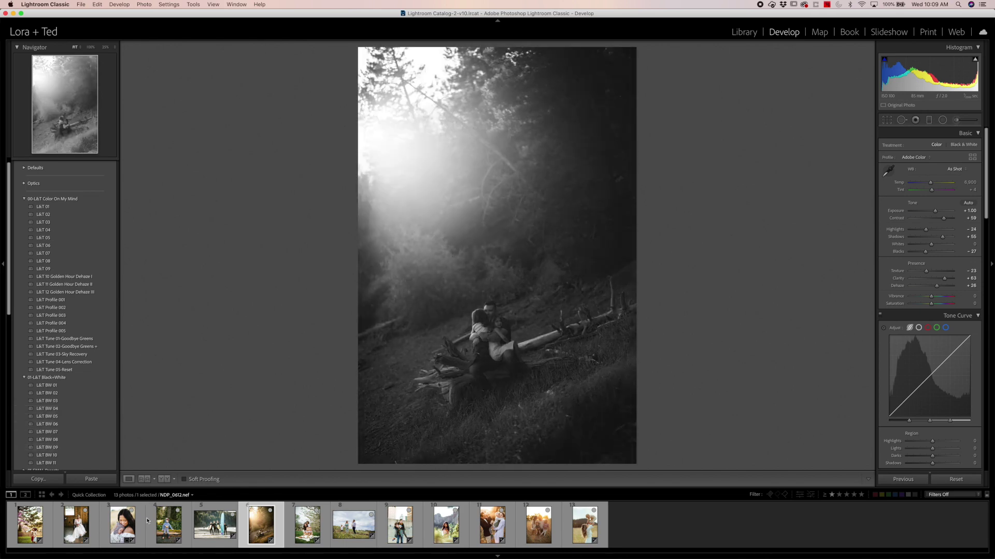
left_click(122, 525)
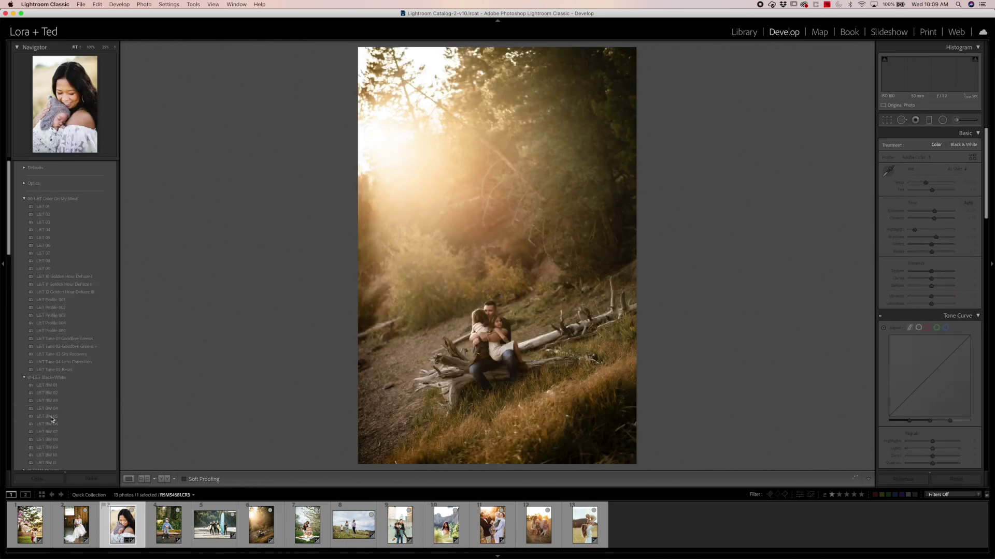